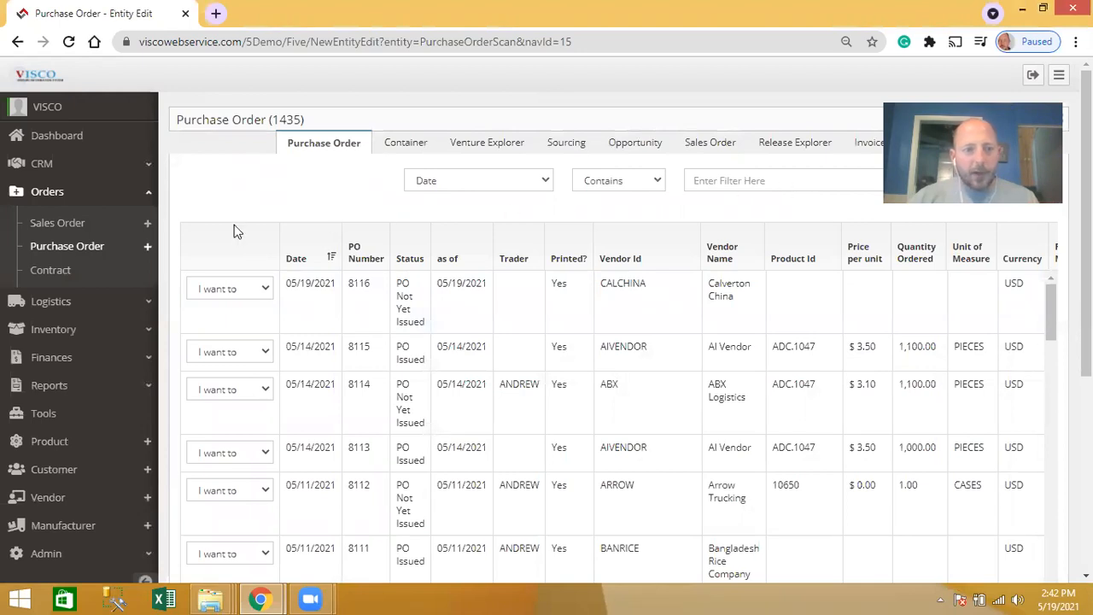
# - Start a new purchase order and collapse the navigation sidebar to widen the form
pyautogui.click(147, 249)
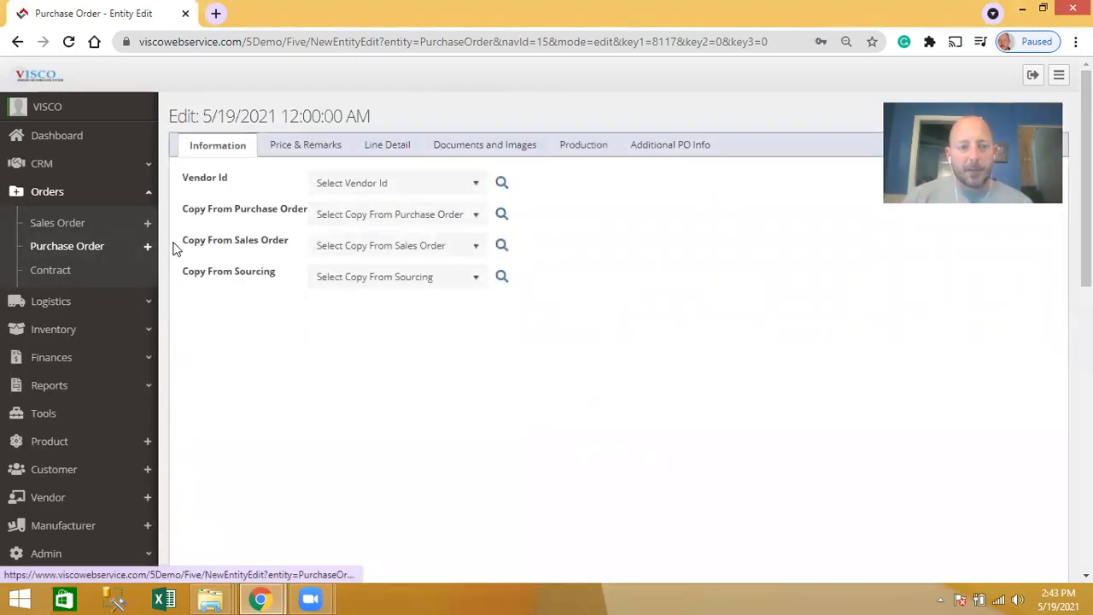
pyautogui.scroll(-1, 219, 269)
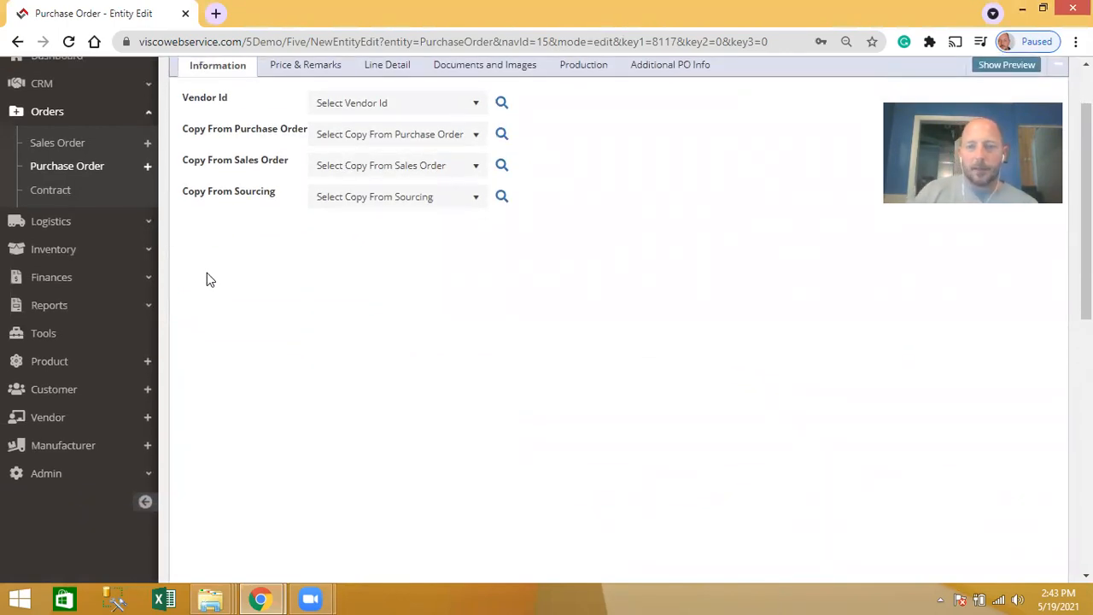
pyautogui.click(145, 502)
pyautogui.scroll(1, 193, 422)
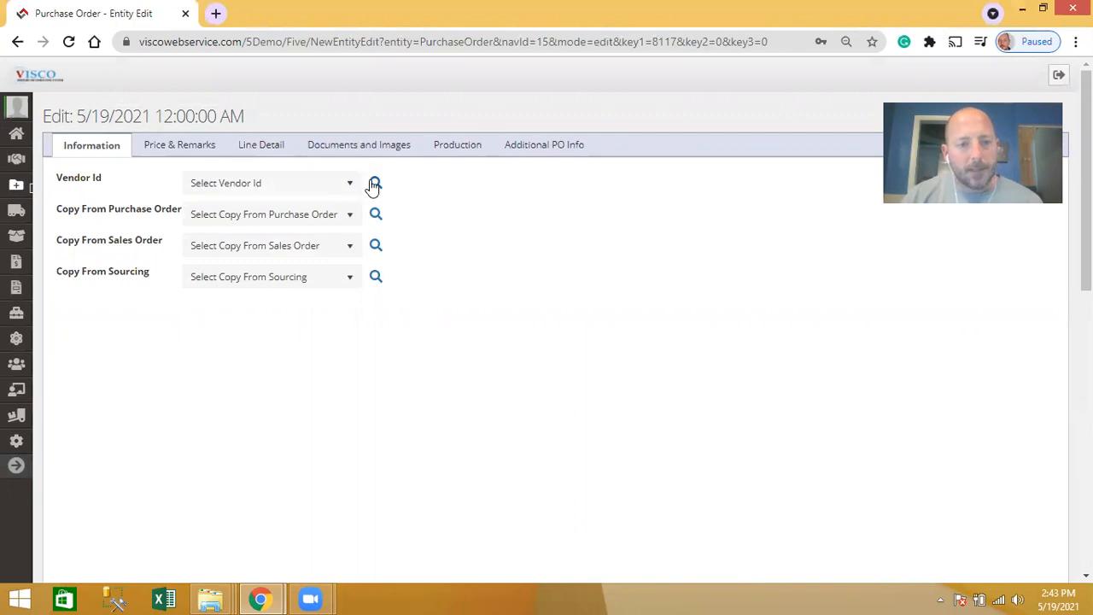
# - Assign vendor BANRICE to the new purchase order by searching for "ban"
pyautogui.click(287, 185)
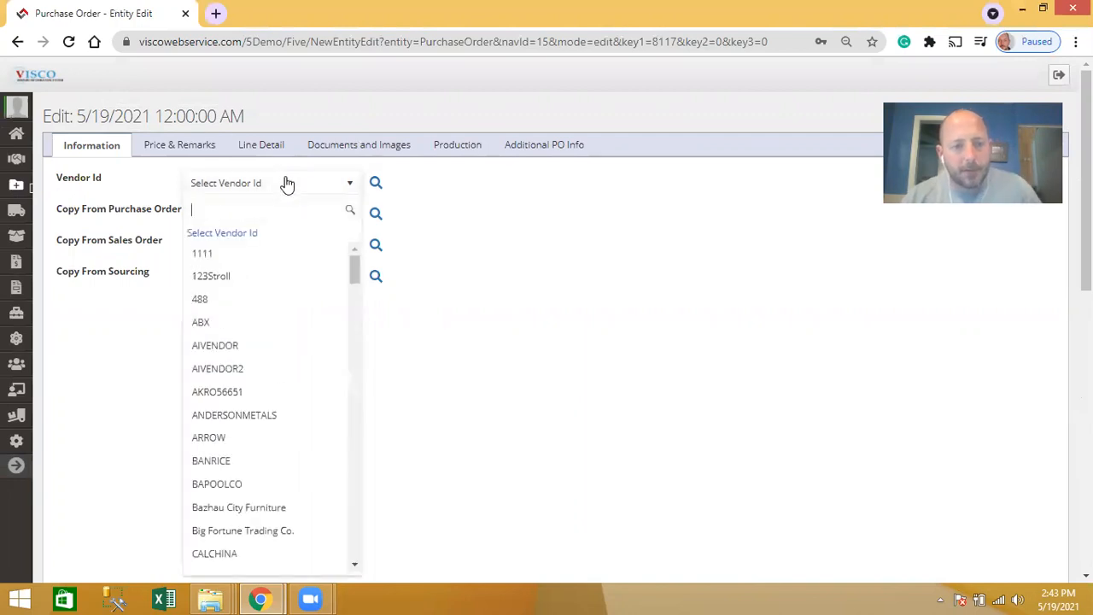
pyautogui.write('ban')
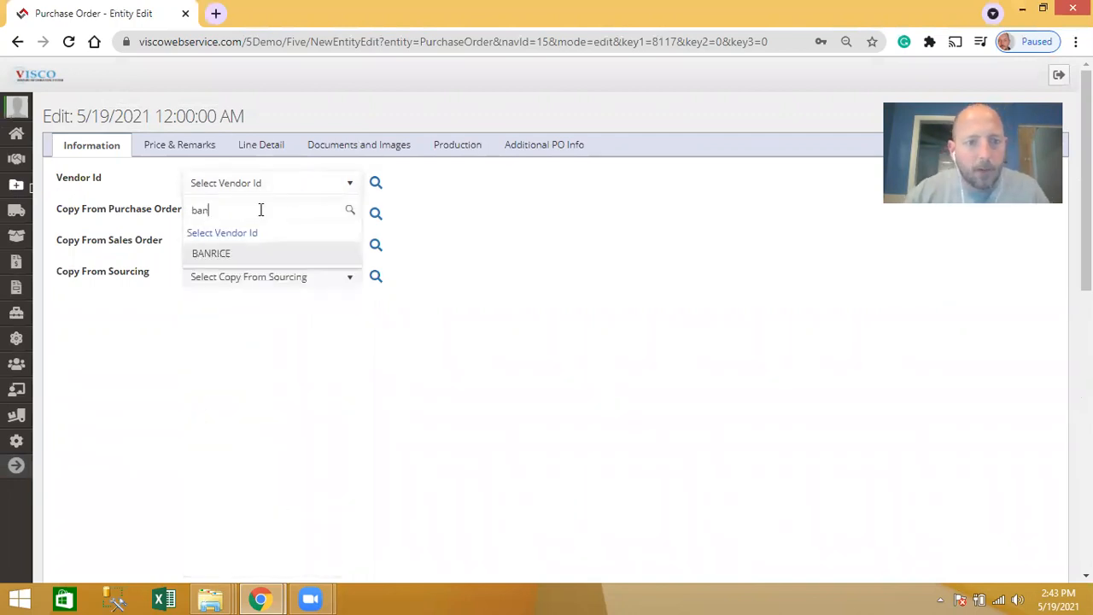
pyautogui.click(211, 254)
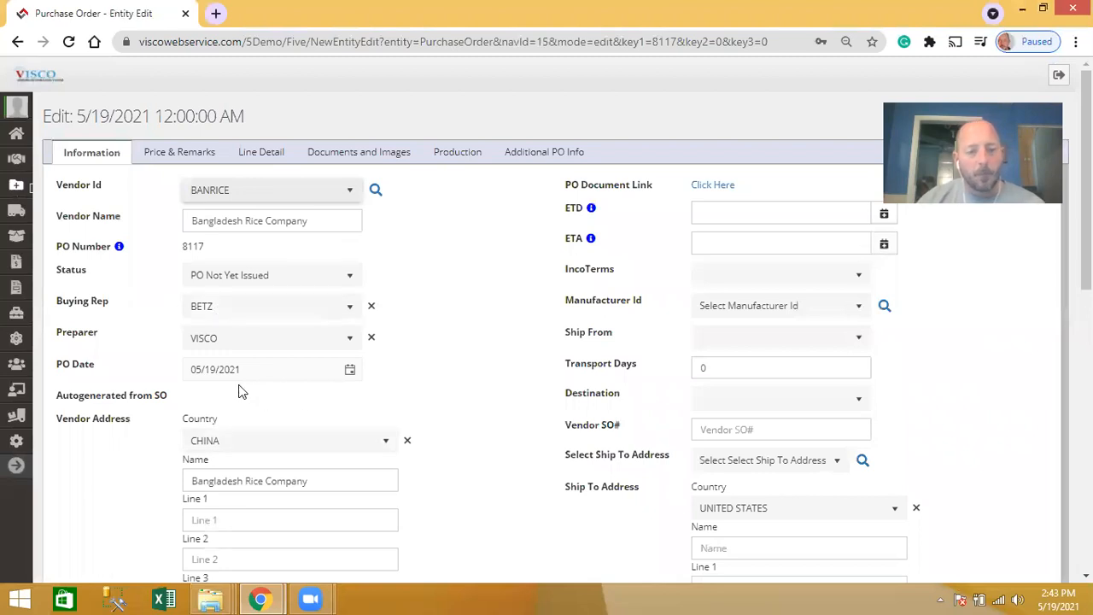
# - Examine the purchase order's PO date, vendor address, copy-from options and the information notes on ETD and ETA
pyautogui.moveTo(250, 370); pyautogui.dragTo(181, 370)
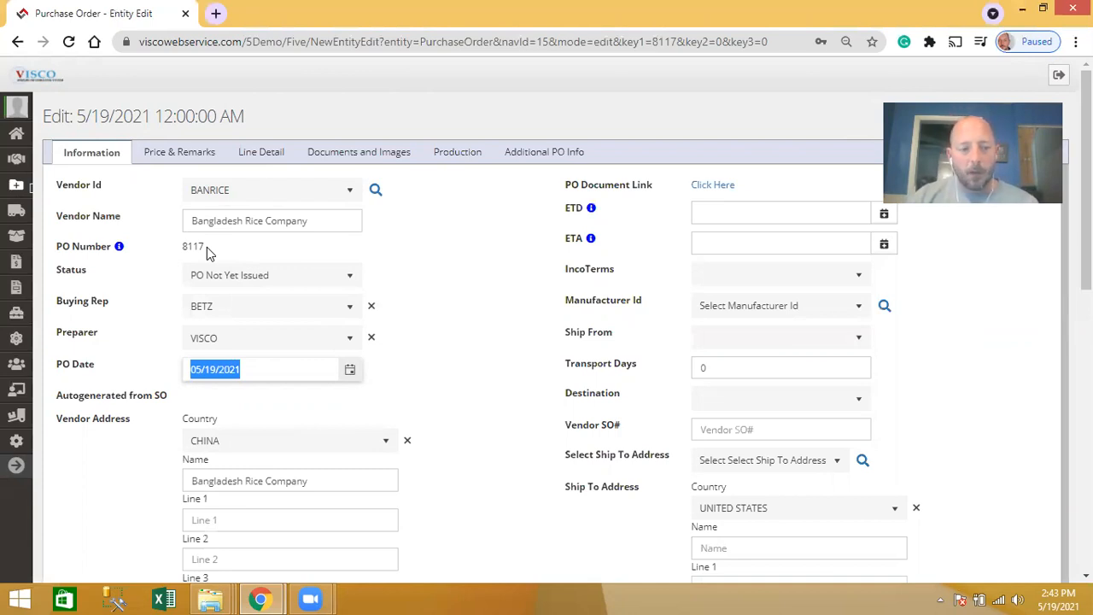
pyautogui.scroll(-1, 206, 247)
pyautogui.scroll(-2, 155, 332)
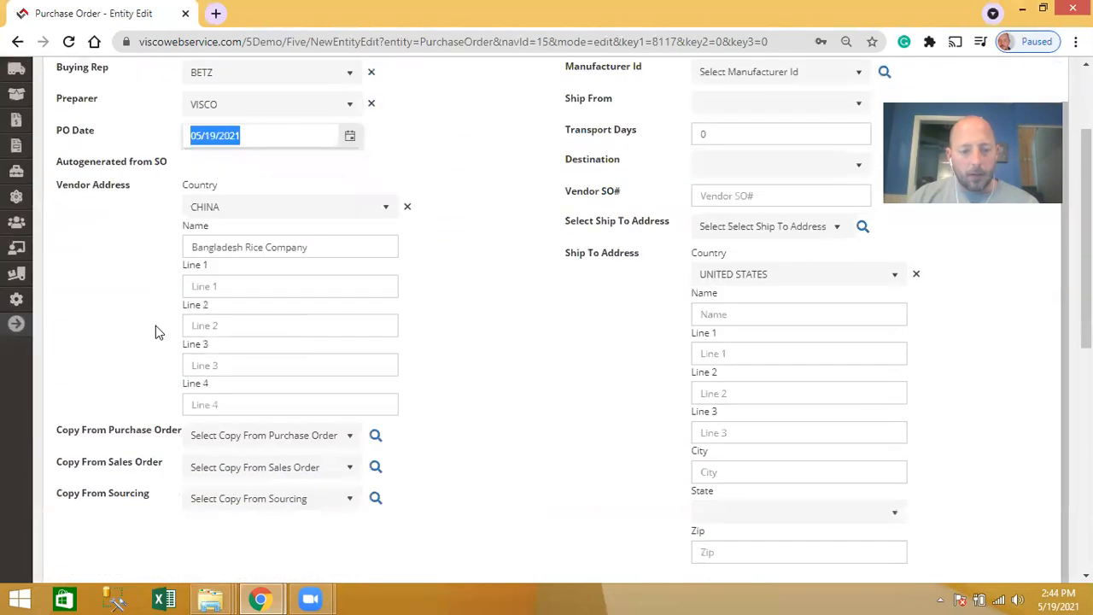
pyautogui.scroll(-2, 155, 331)
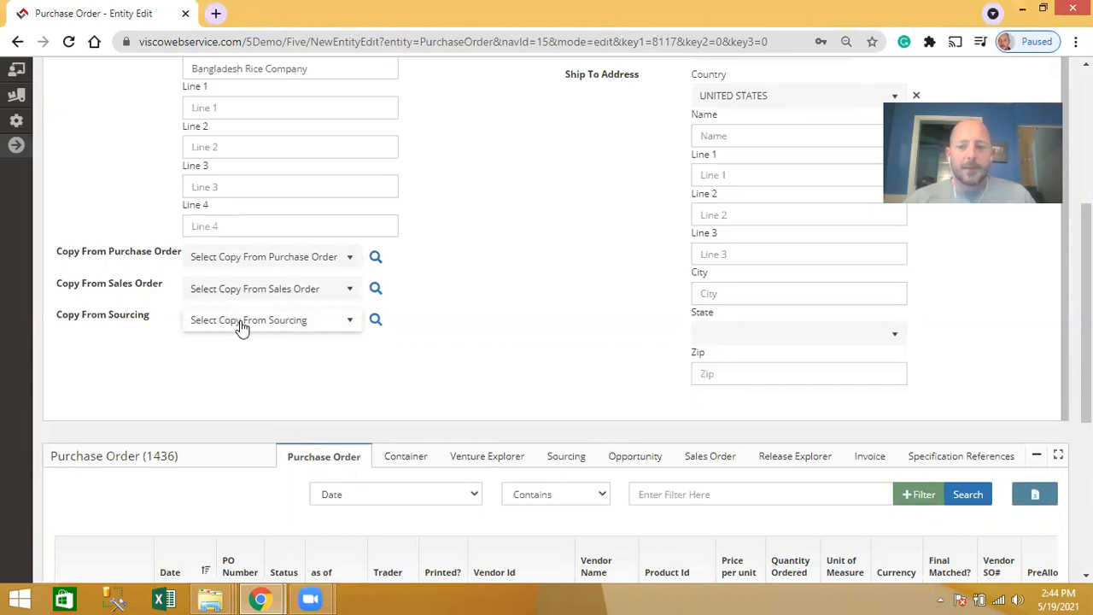
pyautogui.scroll(2, 276, 317)
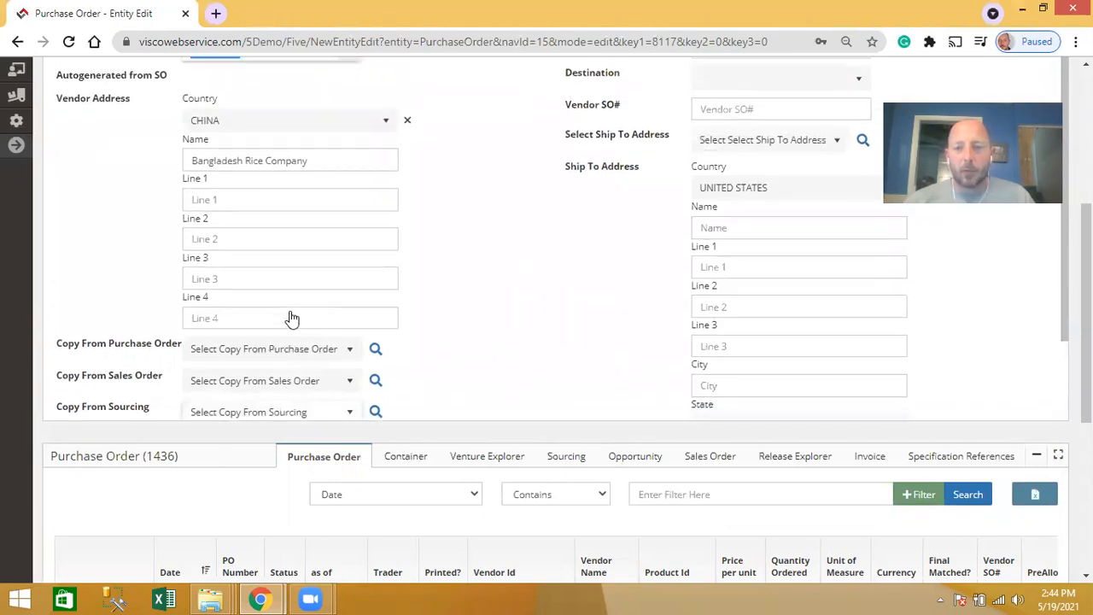
pyautogui.scroll(4, 427, 316)
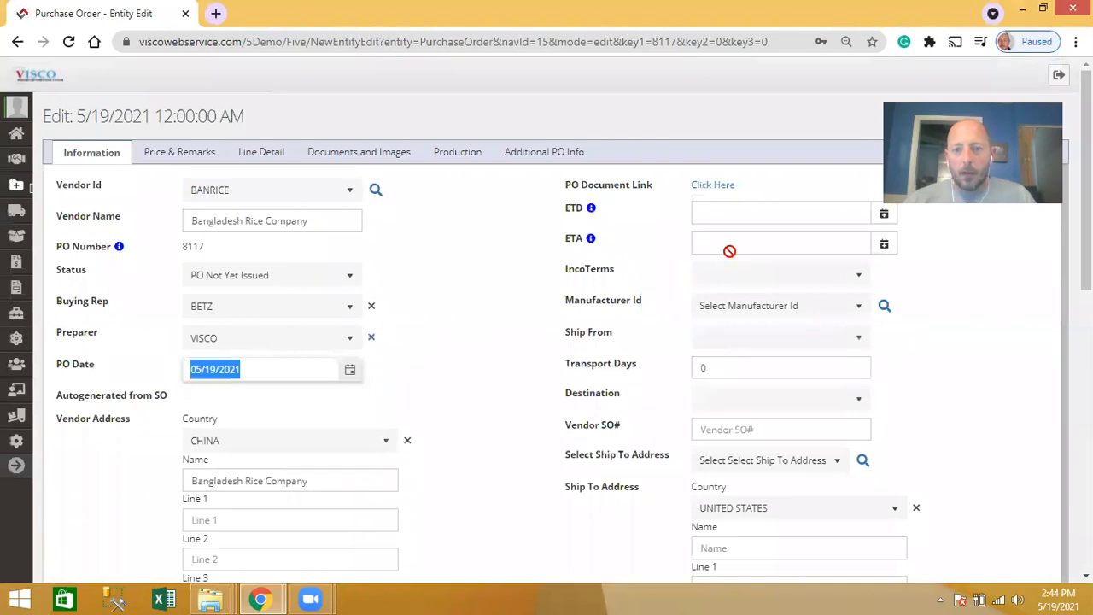
pyautogui.moveTo(591, 210)
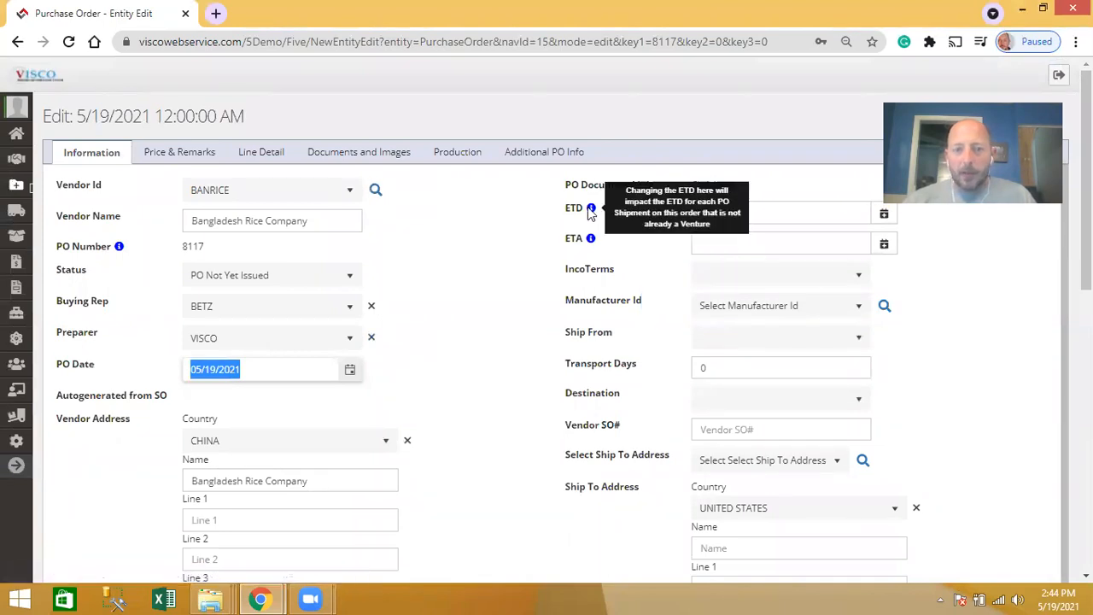
pyautogui.moveTo(591, 239)
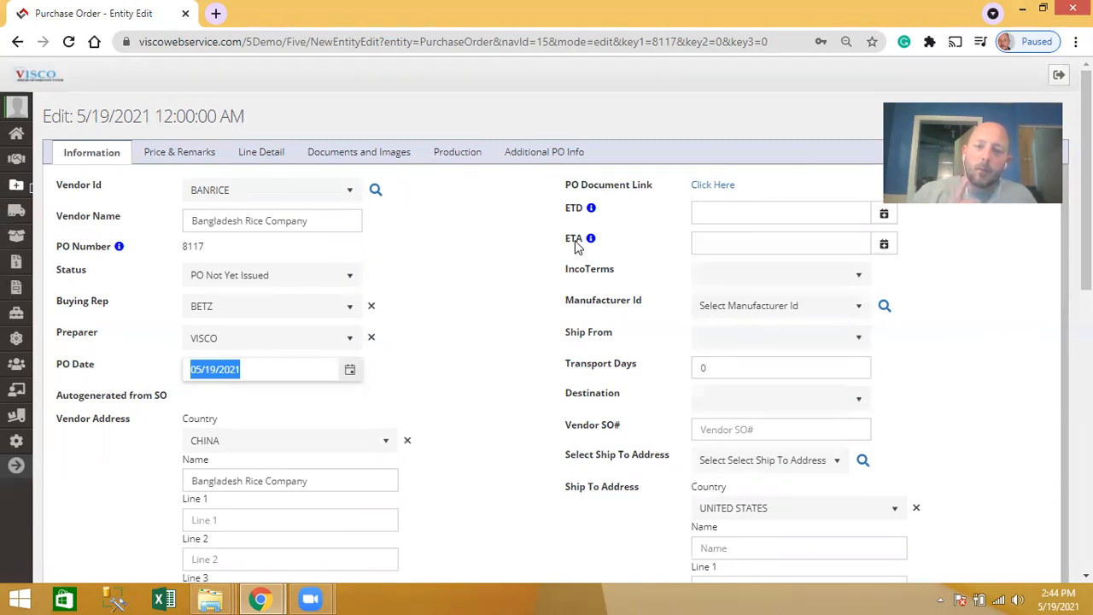
# - Set the purchase order's ETD to 06/19/2021 and apply the update
pyautogui.click(884, 214)
pyautogui.click(864, 246)
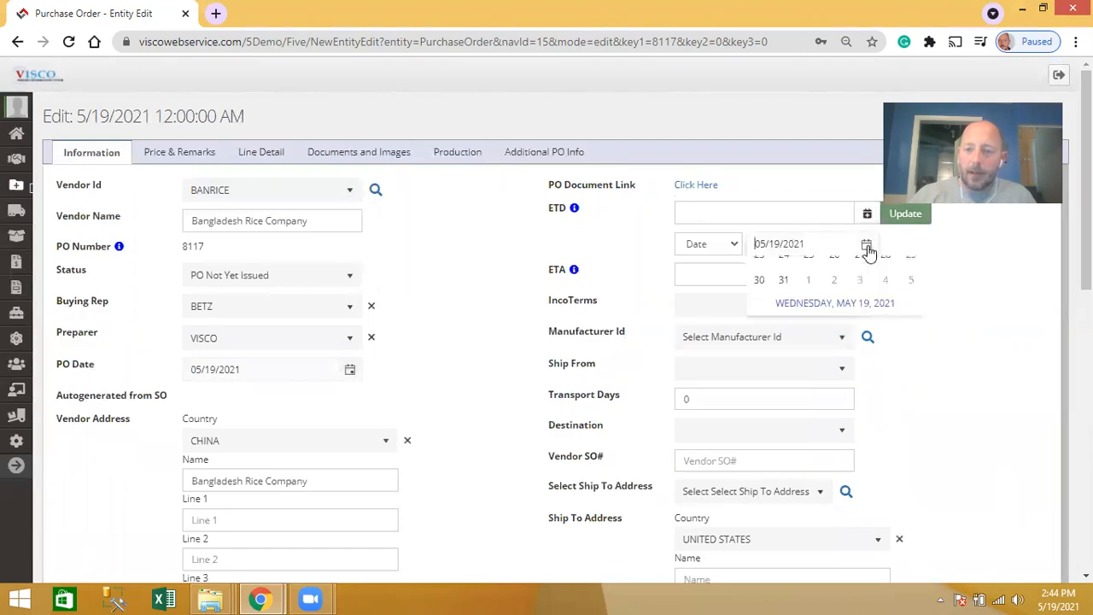
pyautogui.click(907, 270)
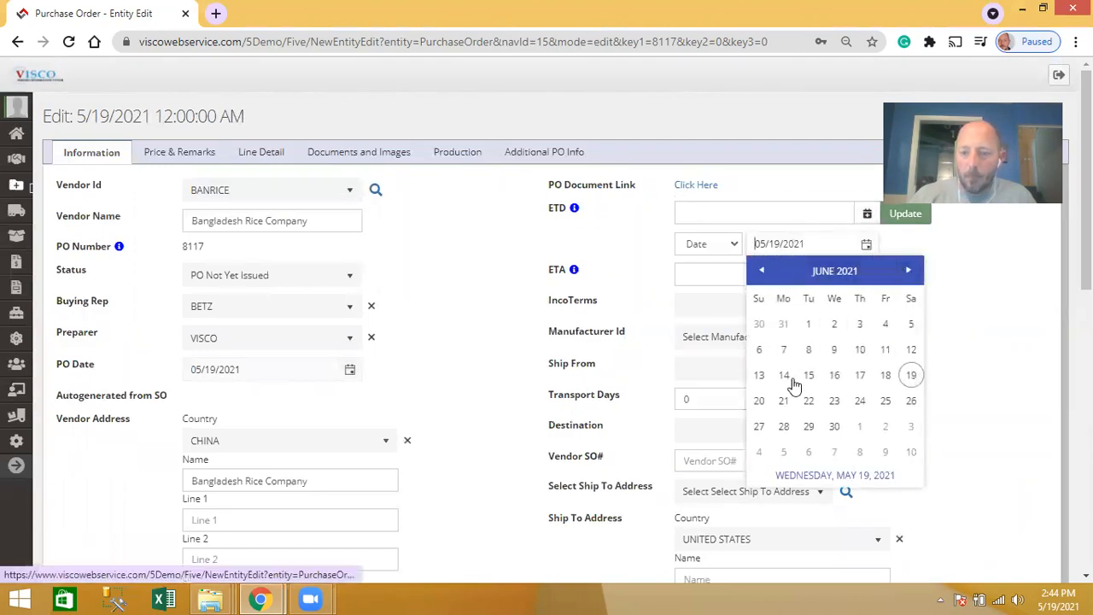
pyautogui.click(910, 375)
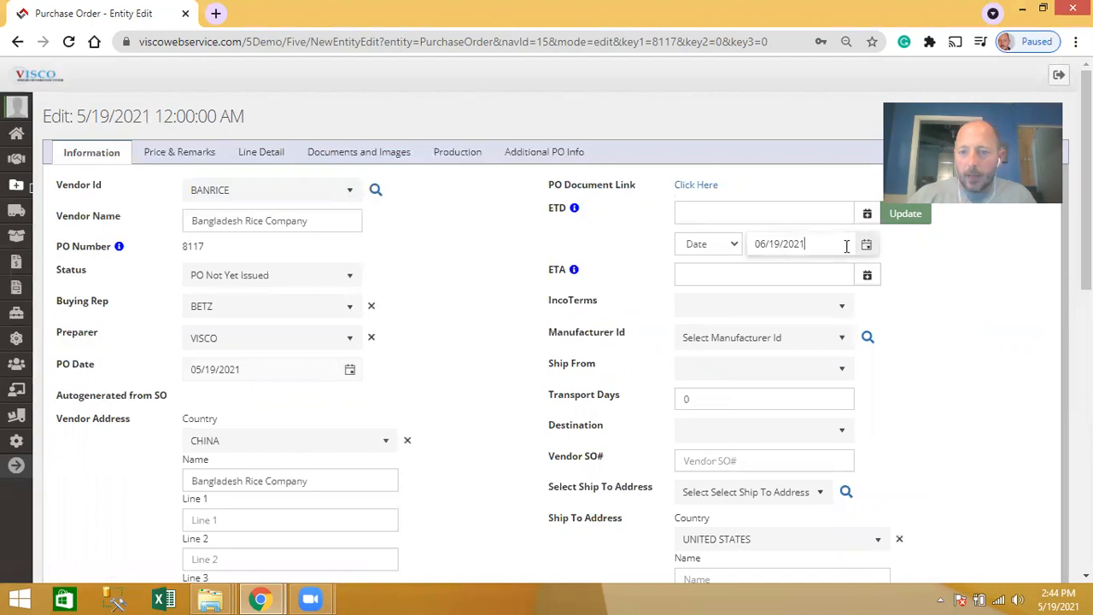
pyautogui.click(907, 219)
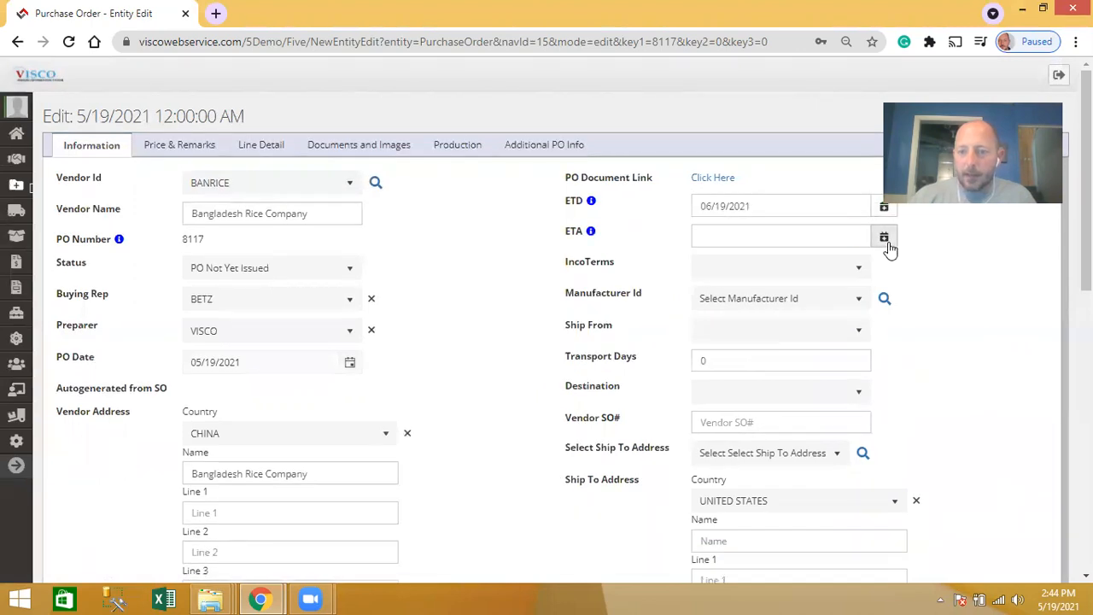
# - Edit the purchase order's ETA as a month instead of an exact date and choose July 2021
pyautogui.click(885, 239)
pyautogui.click(876, 244)
pyautogui.click(885, 241)
pyautogui.click(866, 268)
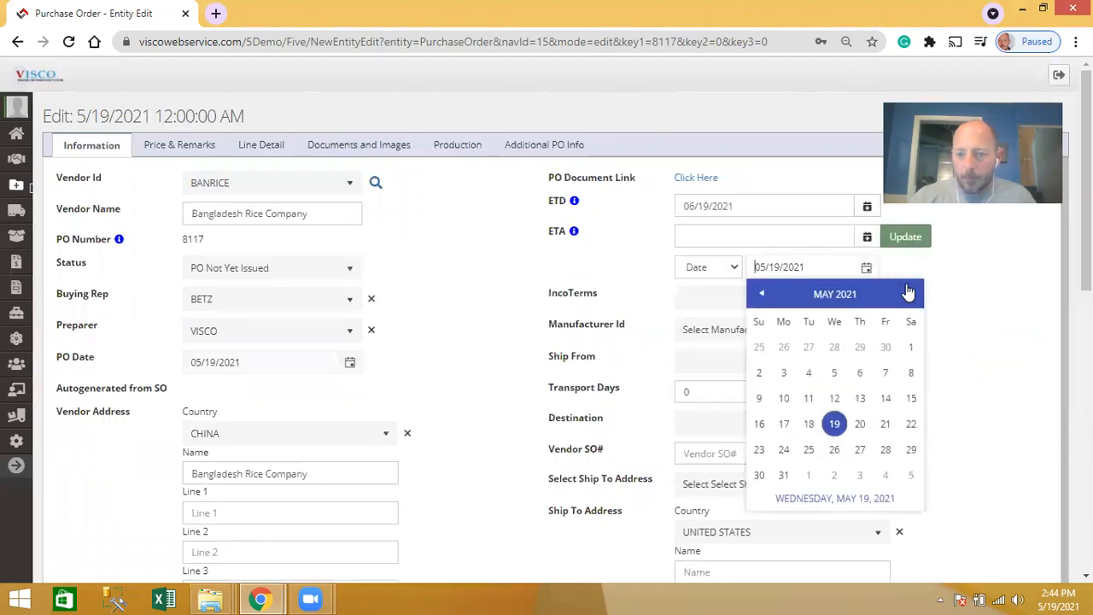
pyautogui.click(909, 294)
pyautogui.click(910, 294)
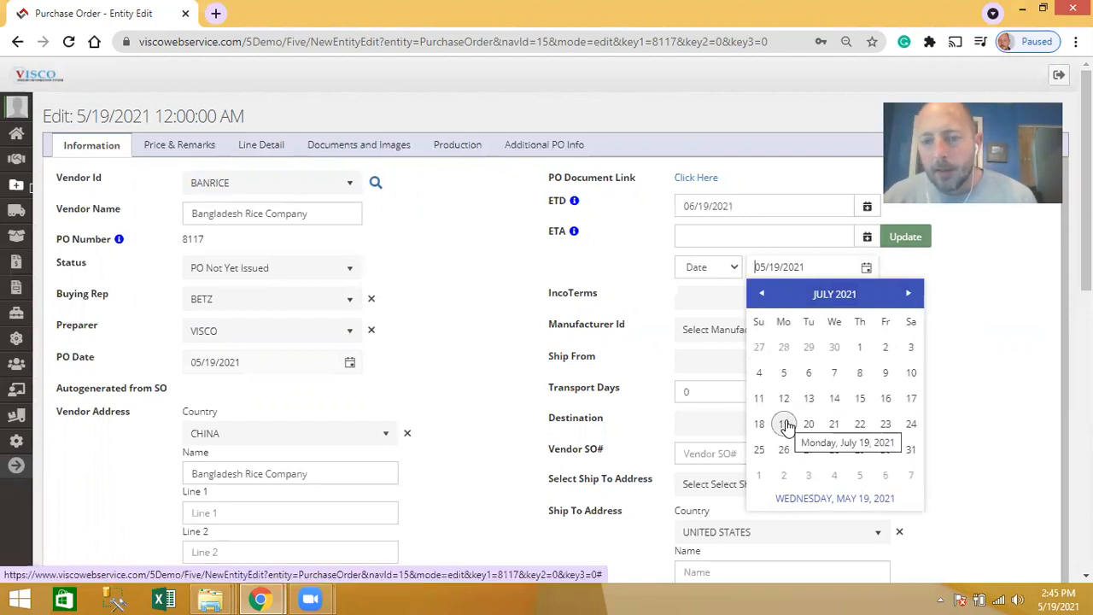
pyautogui.click(708, 272)
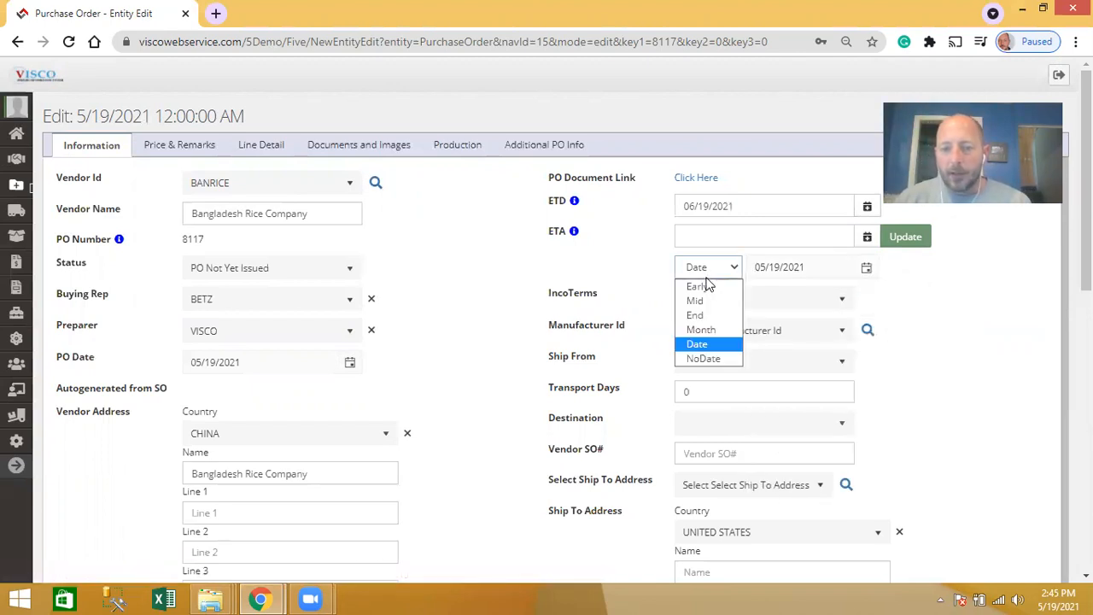
pyautogui.click(701, 331)
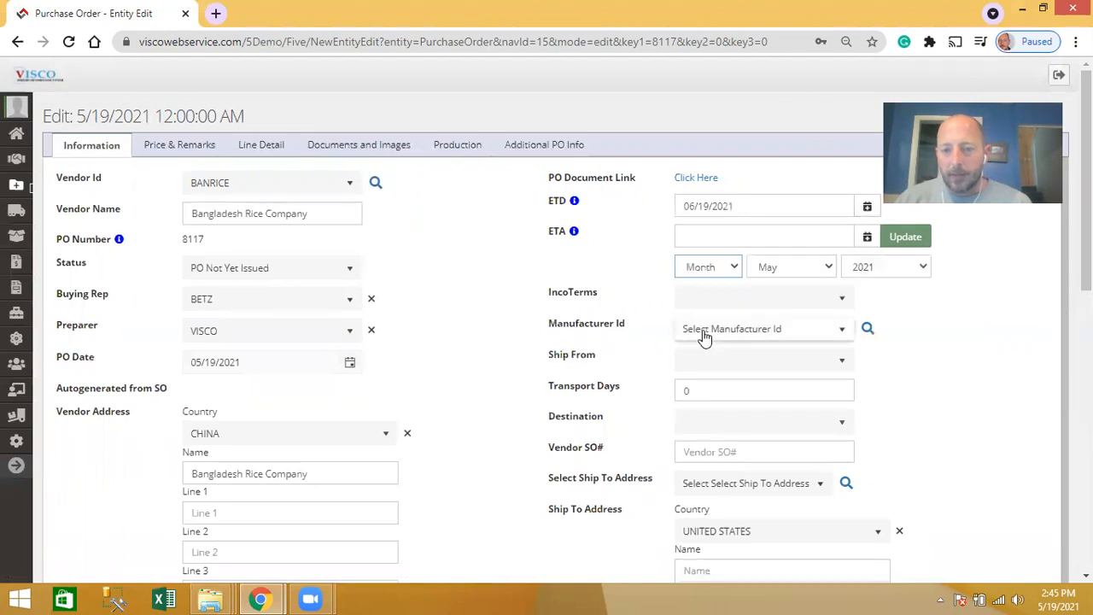
pyautogui.click(792, 269)
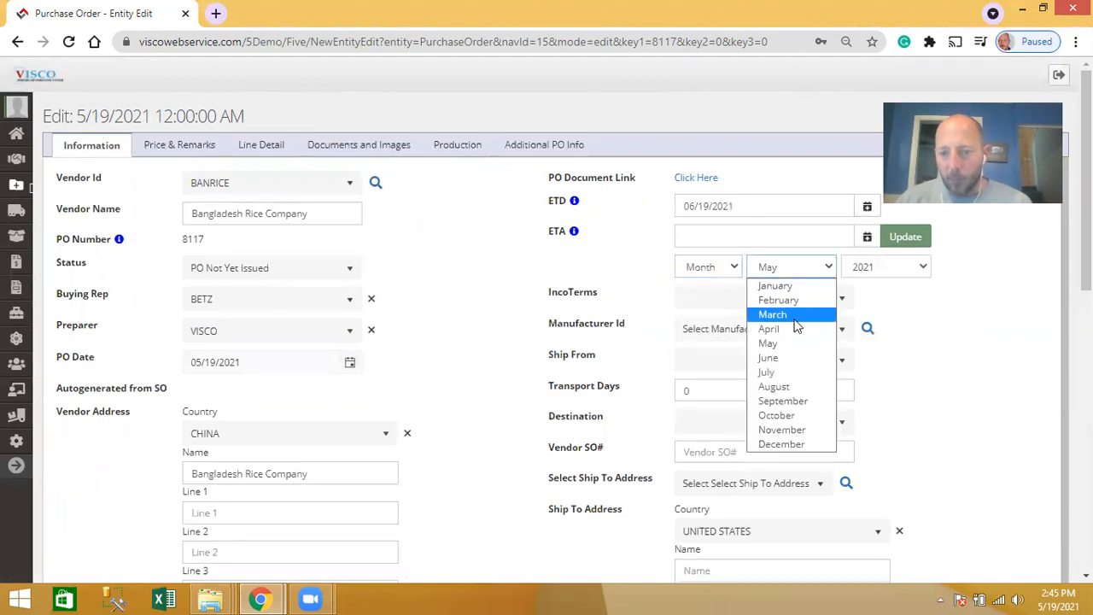
pyautogui.click(779, 369)
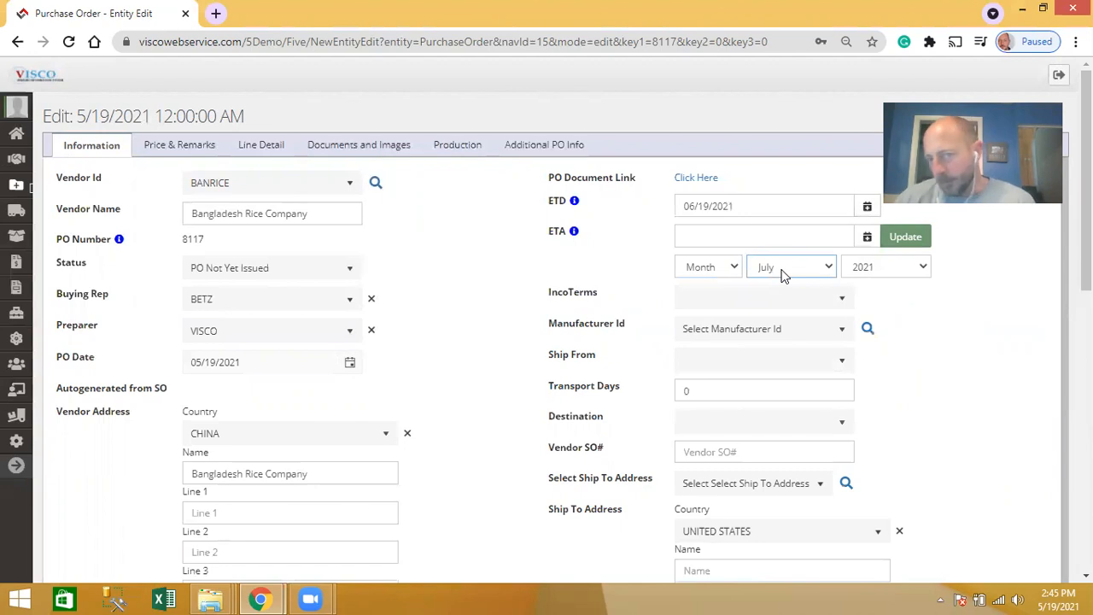
# - Change the ETA's period to the end of July 2021 and apply the update
pyautogui.click(696, 268)
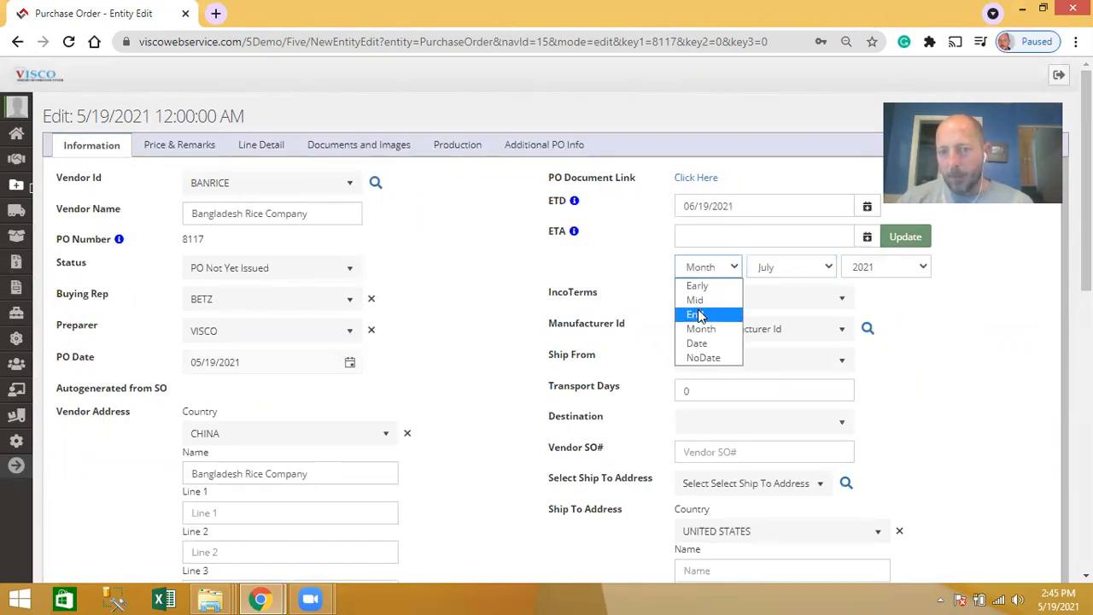
pyautogui.click(699, 315)
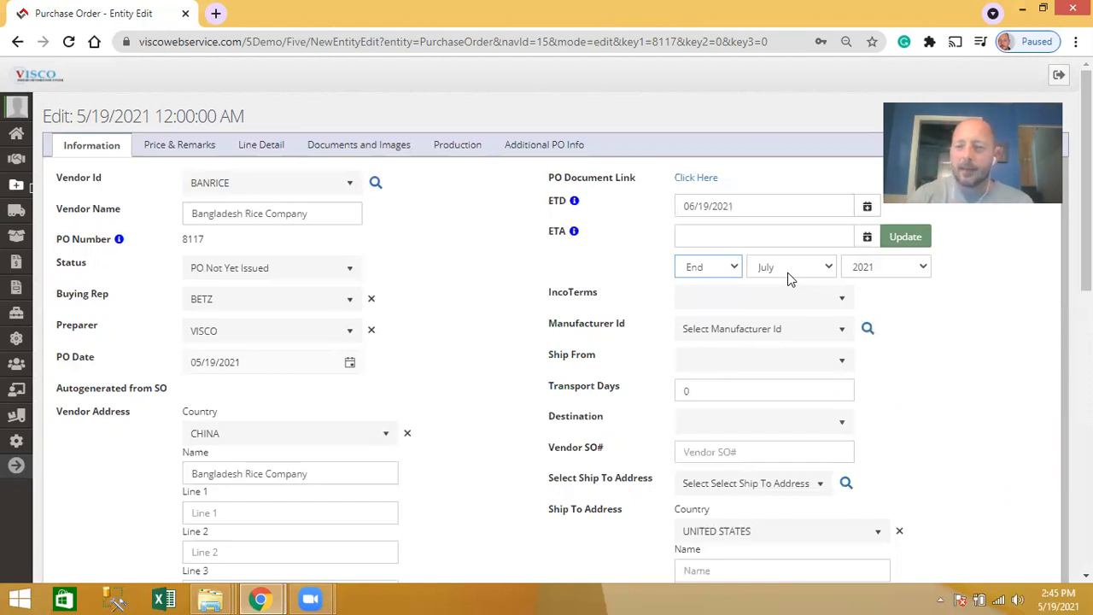
pyautogui.click(895, 237)
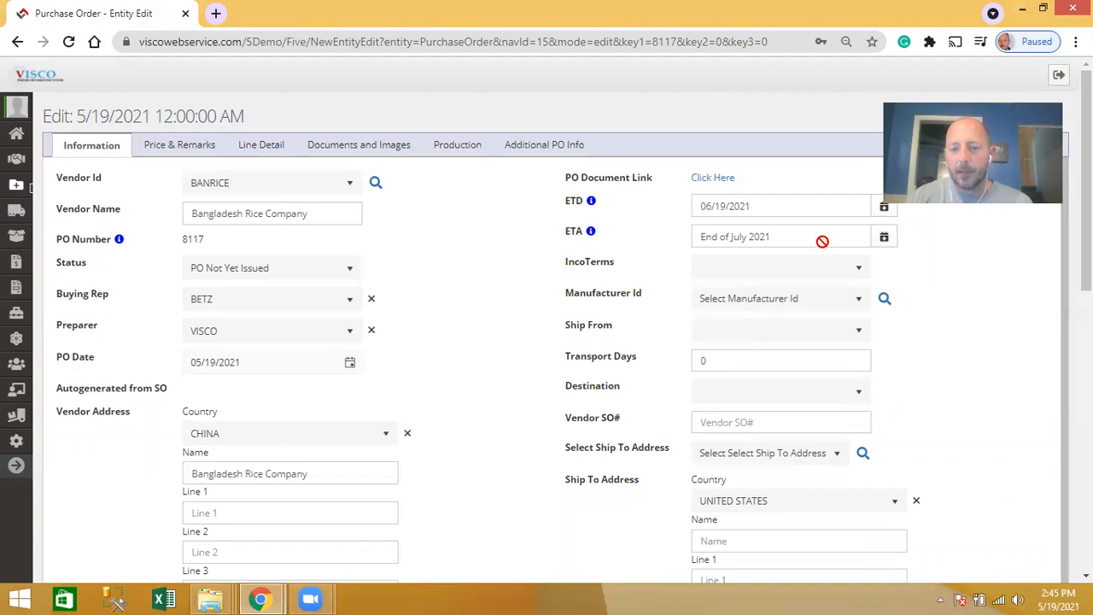
# - Set the order's IncoTerms to FOB and its ship-from location to CHINA
pyautogui.click(760, 272)
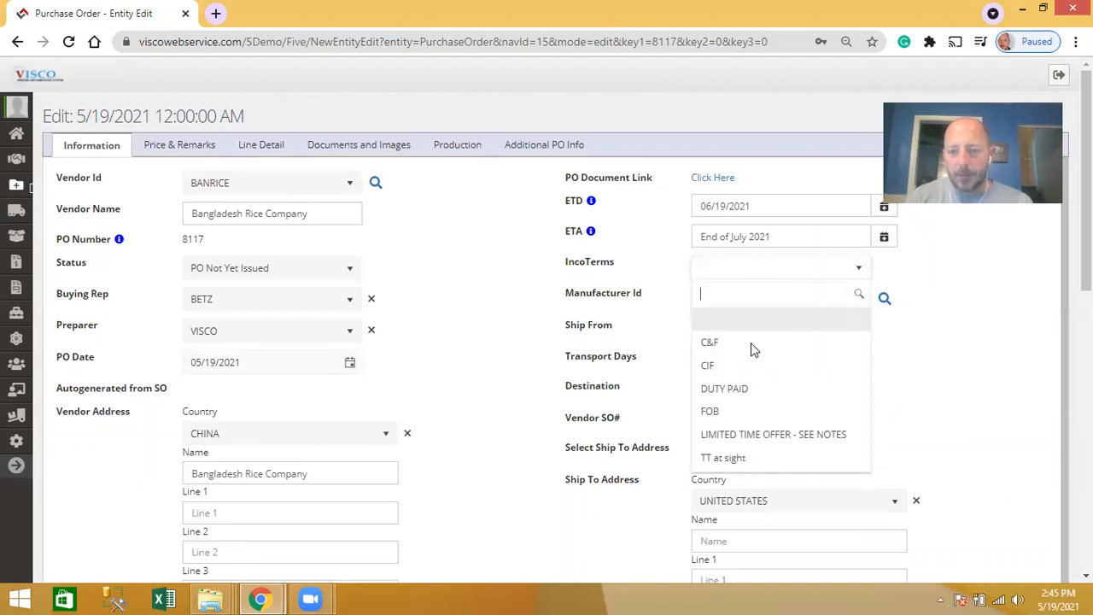
pyautogui.click(735, 408)
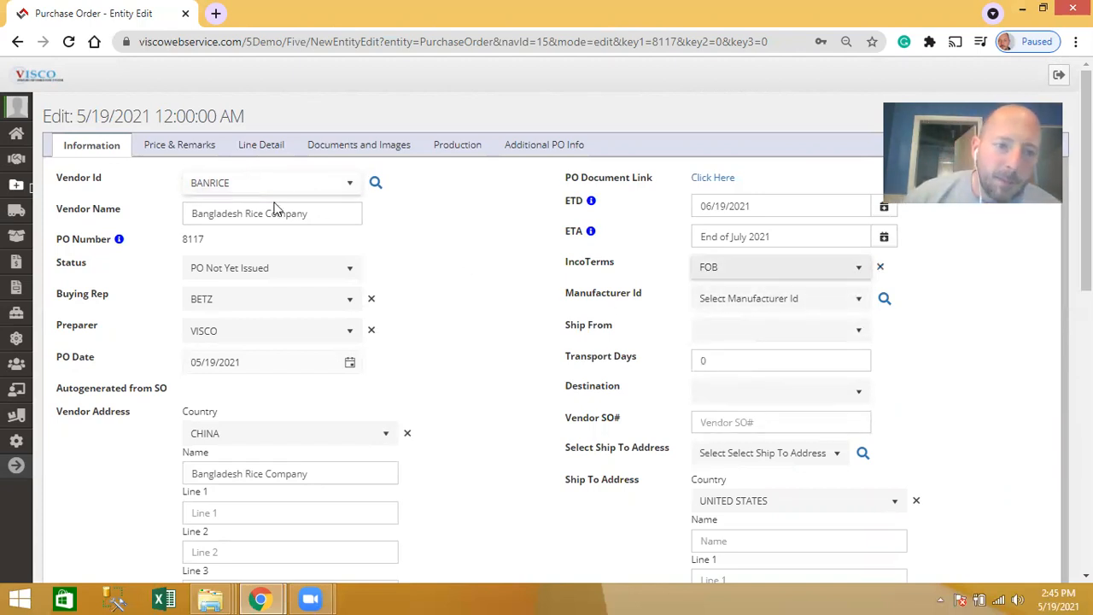
pyautogui.moveTo(309, 213); pyautogui.dragTo(189, 217)
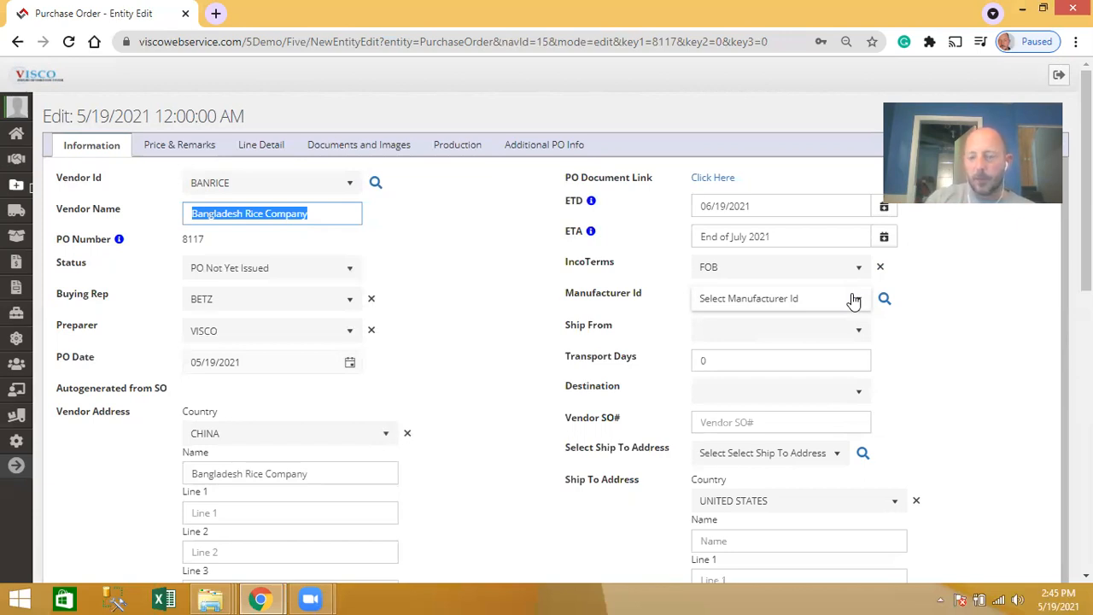
pyautogui.click(778, 333)
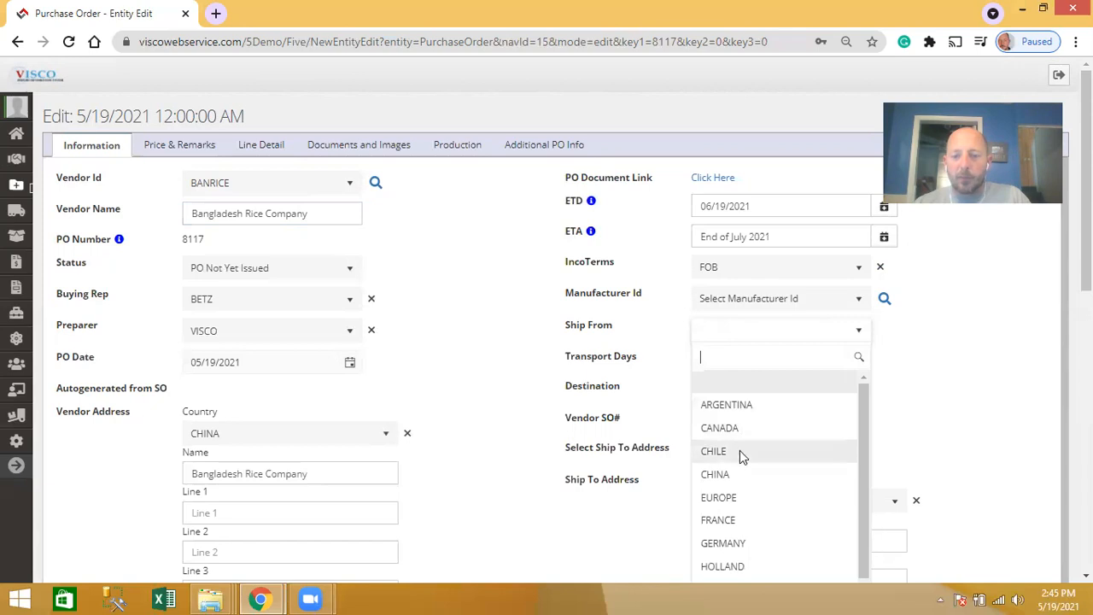
pyautogui.click(735, 474)
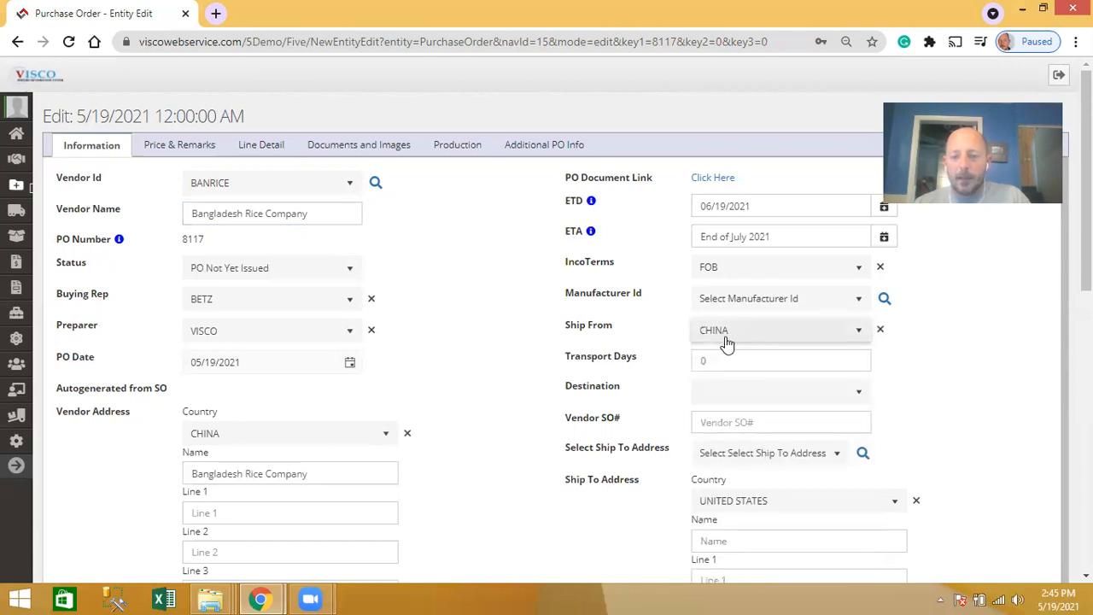
# - Set the transport days to 30 and the order's destination to HOUSTON
pyautogui.click(724, 359)
pyautogui.press('BackSpace')
pyautogui.write('30')
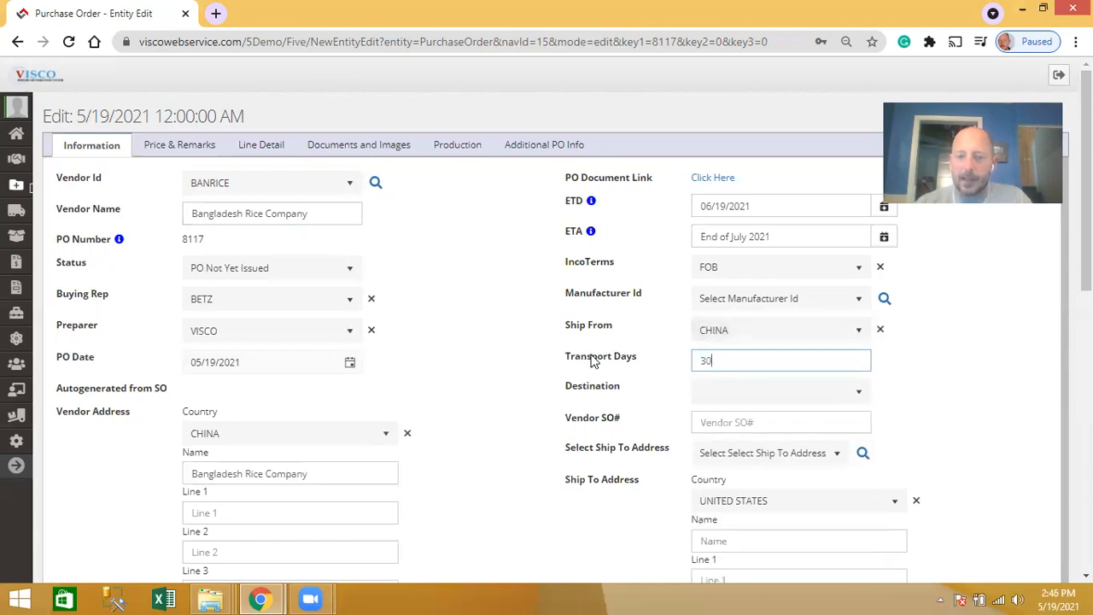
pyautogui.click(718, 397)
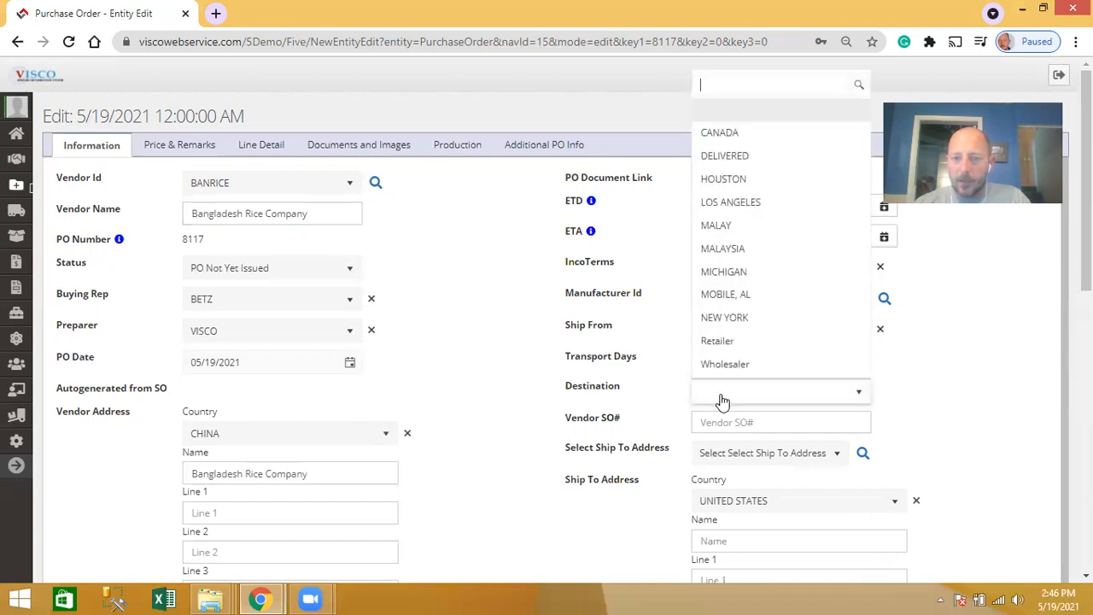
pyautogui.click(730, 179)
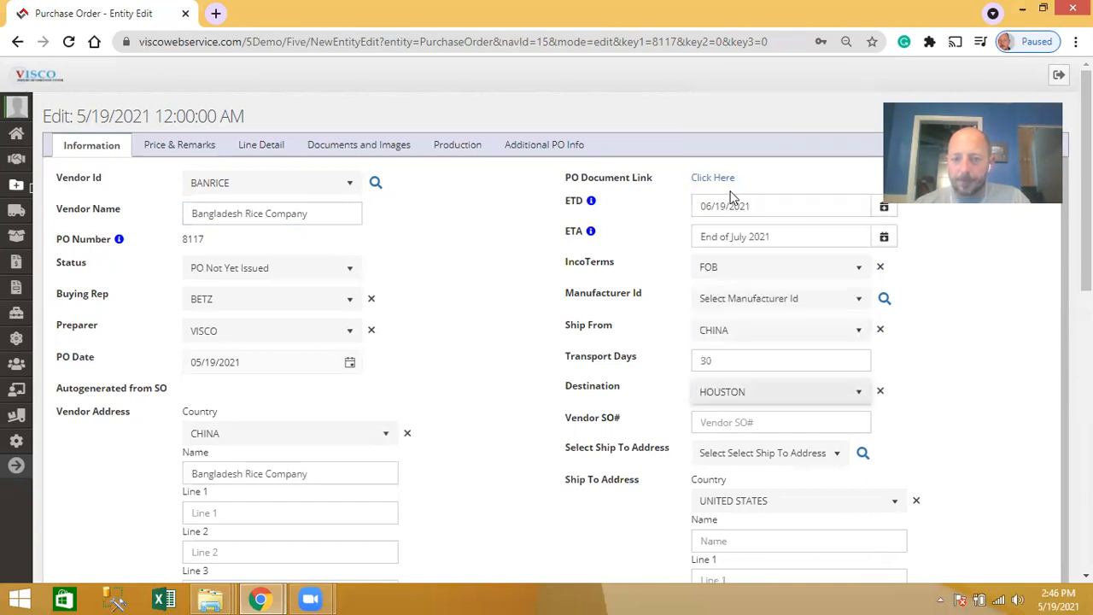
# - Review the vendor SO number, the addresses, and the order's pricing, L/C number and remarks fields
pyautogui.click(740, 422)
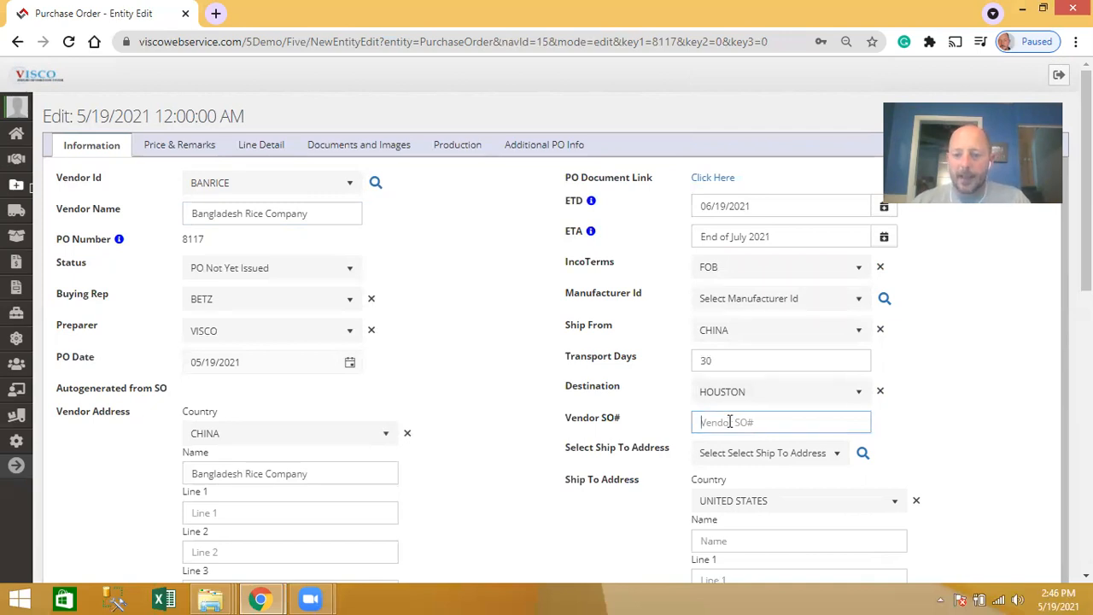
pyautogui.scroll(-1, 845, 427)
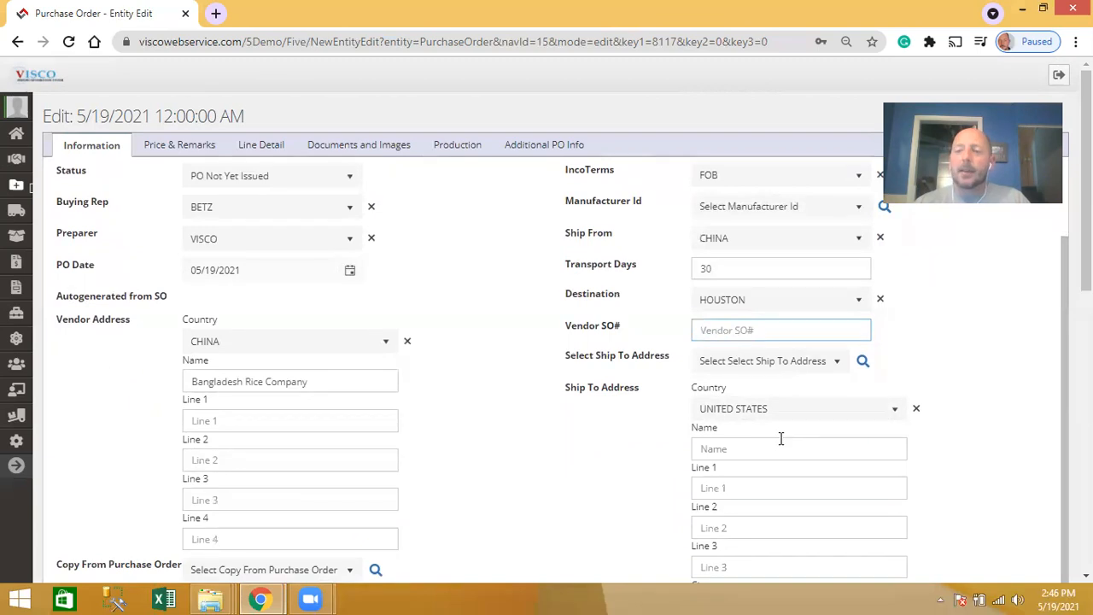
pyautogui.click(174, 150)
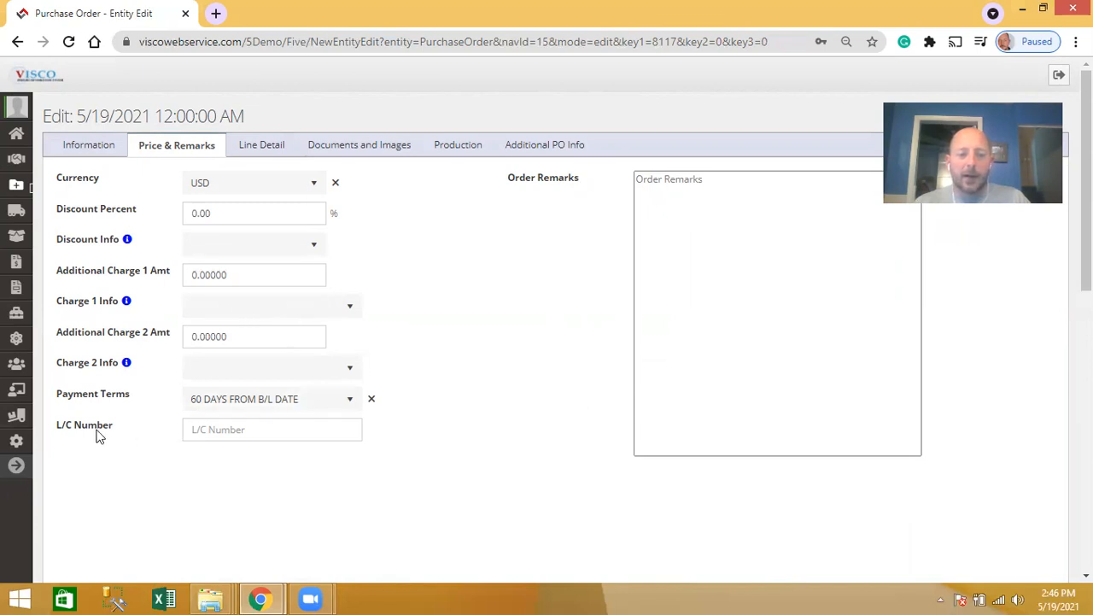
pyautogui.click(205, 432)
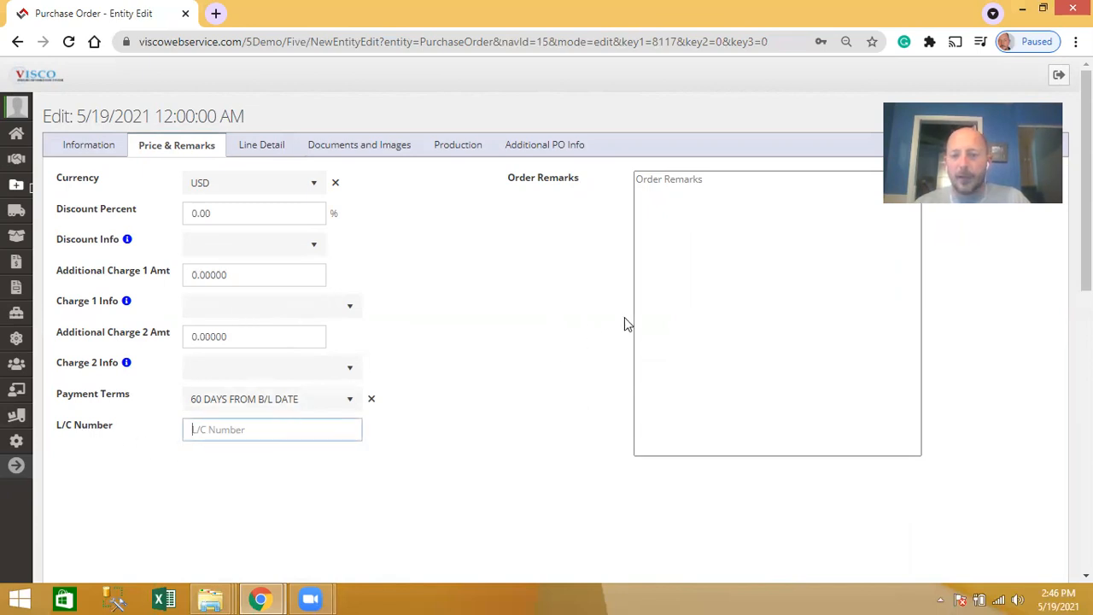
pyautogui.click(676, 296)
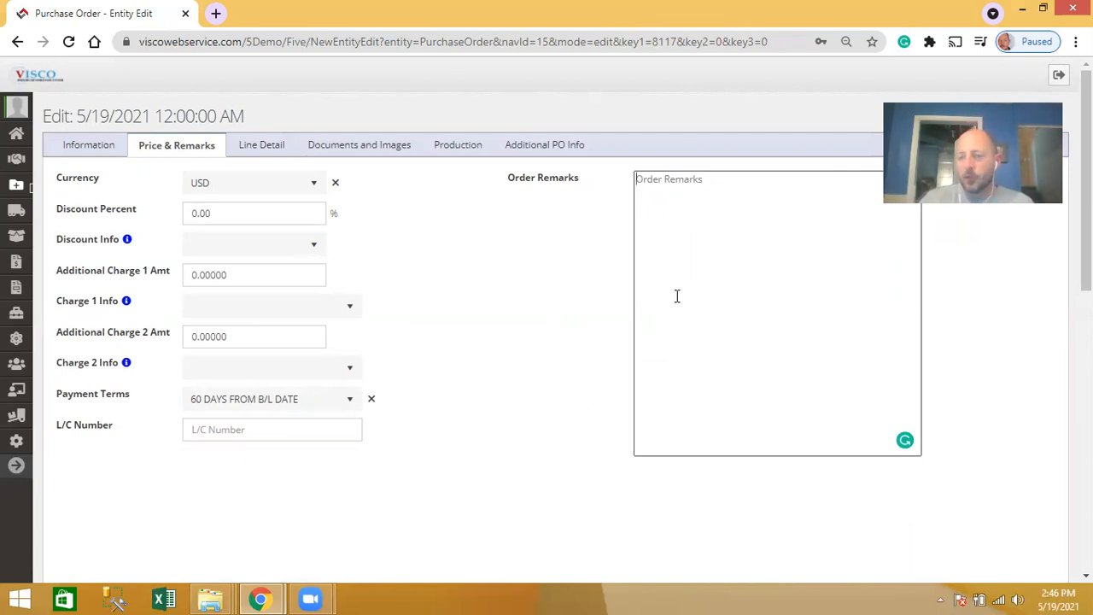
# - Add product 011500 to the order's first line and set its ordered quantity to 50
pyautogui.click(242, 152)
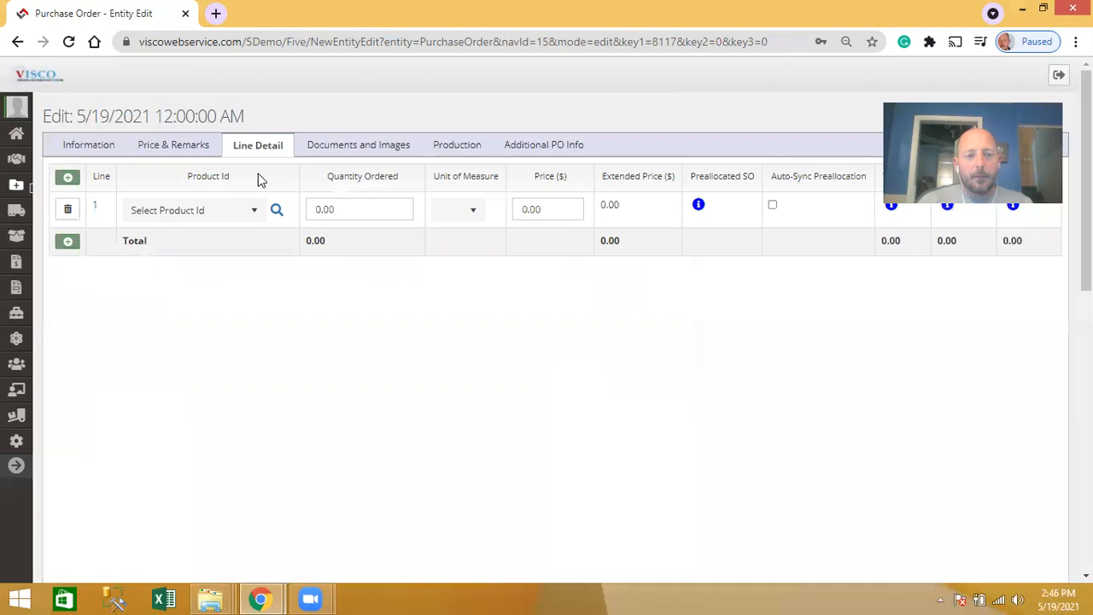
pyautogui.click(218, 220)
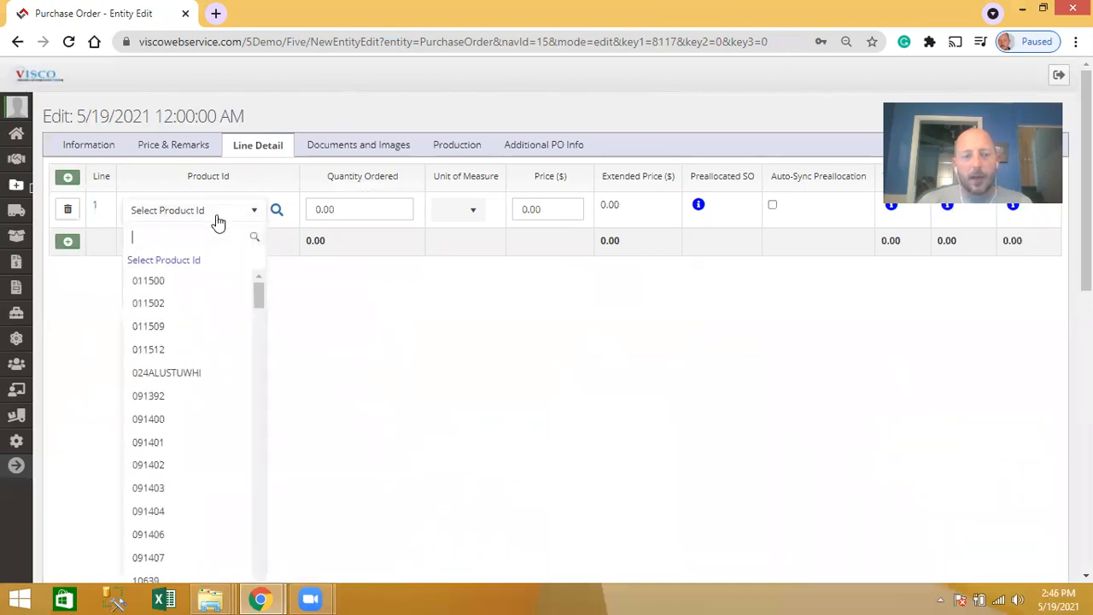
pyautogui.click(162, 280)
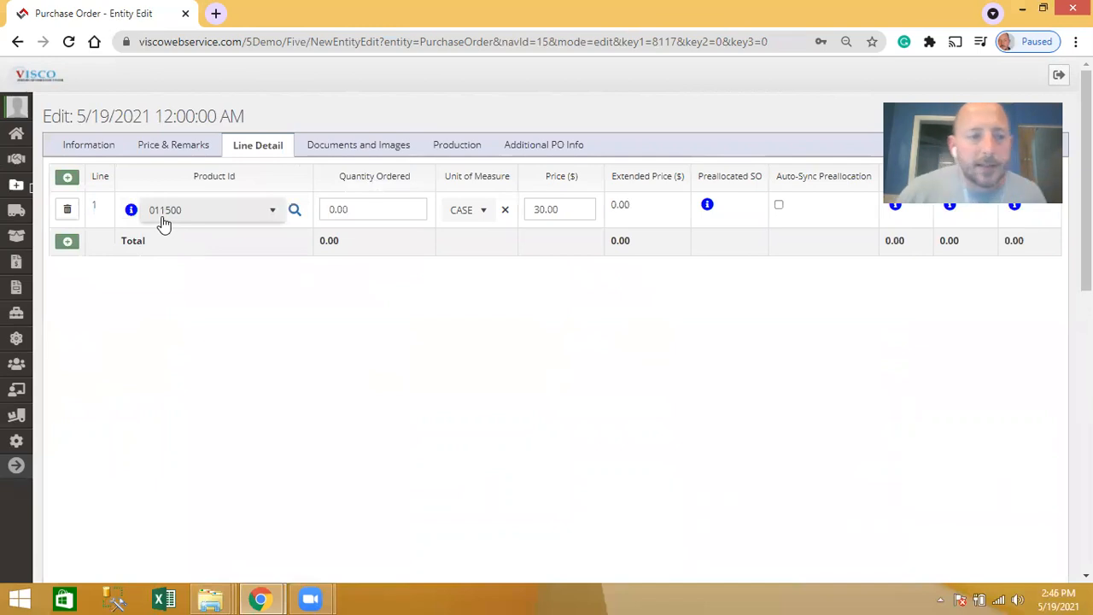
pyautogui.moveTo(131, 214)
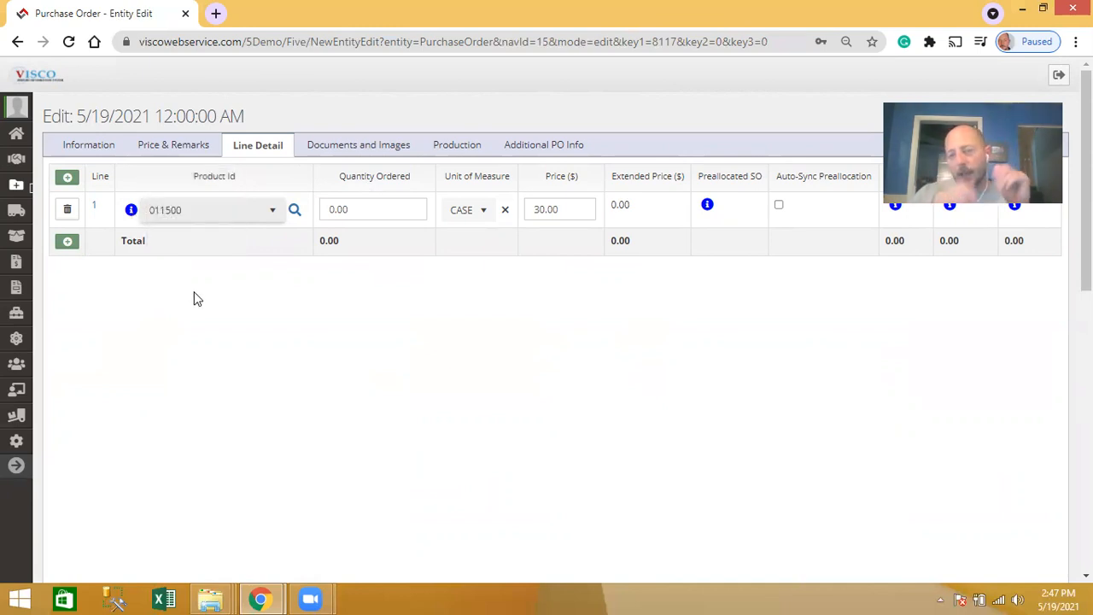
pyautogui.click(322, 213)
pyautogui.write('50')
pyautogui.click(441, 299)
# - Set the price on the product 011500 line to 29.00
pyautogui.click(562, 210)
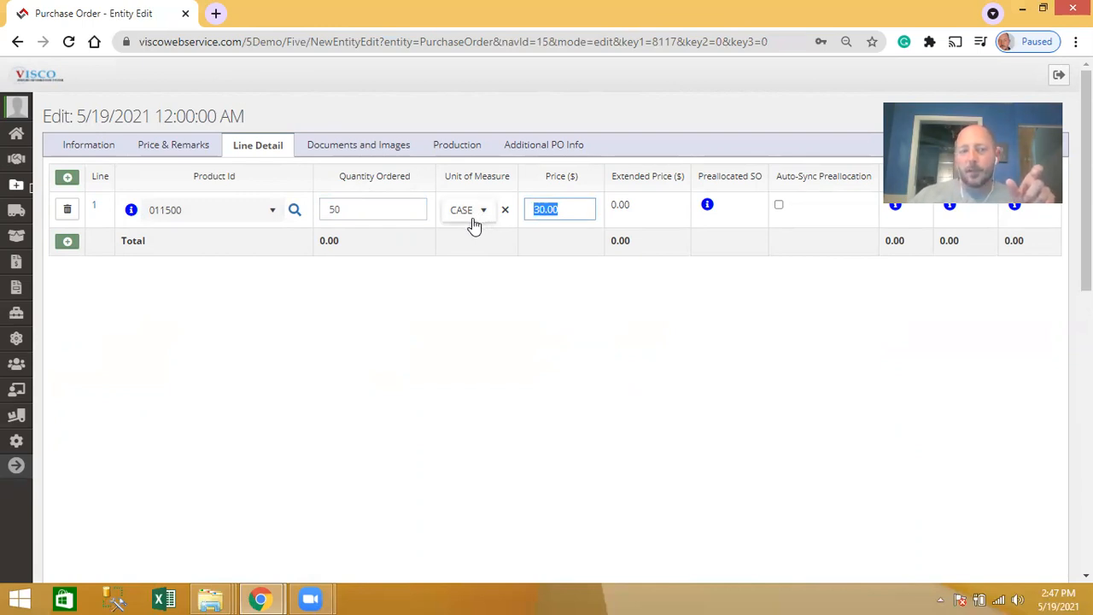
pyautogui.click(568, 209)
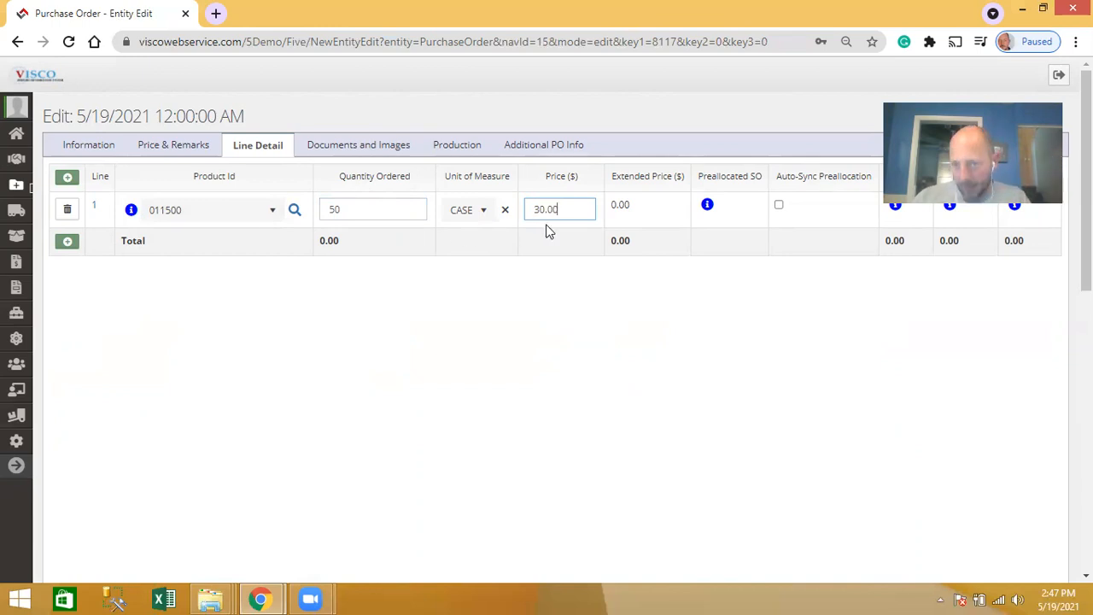
pyautogui.moveTo(568, 212); pyautogui.dragTo(512, 217)
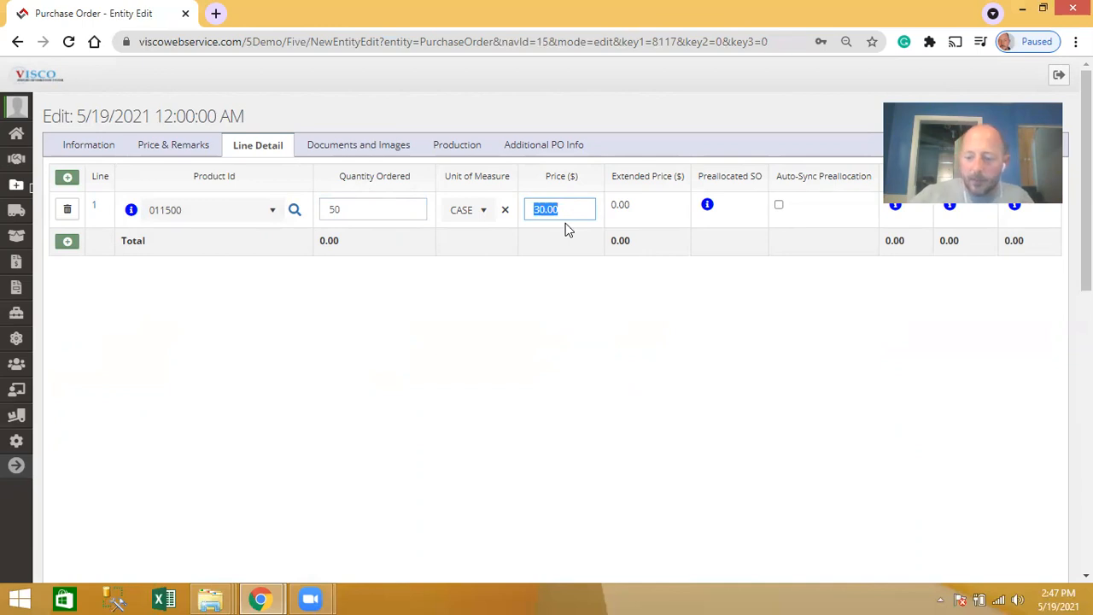
pyautogui.write('29.00')
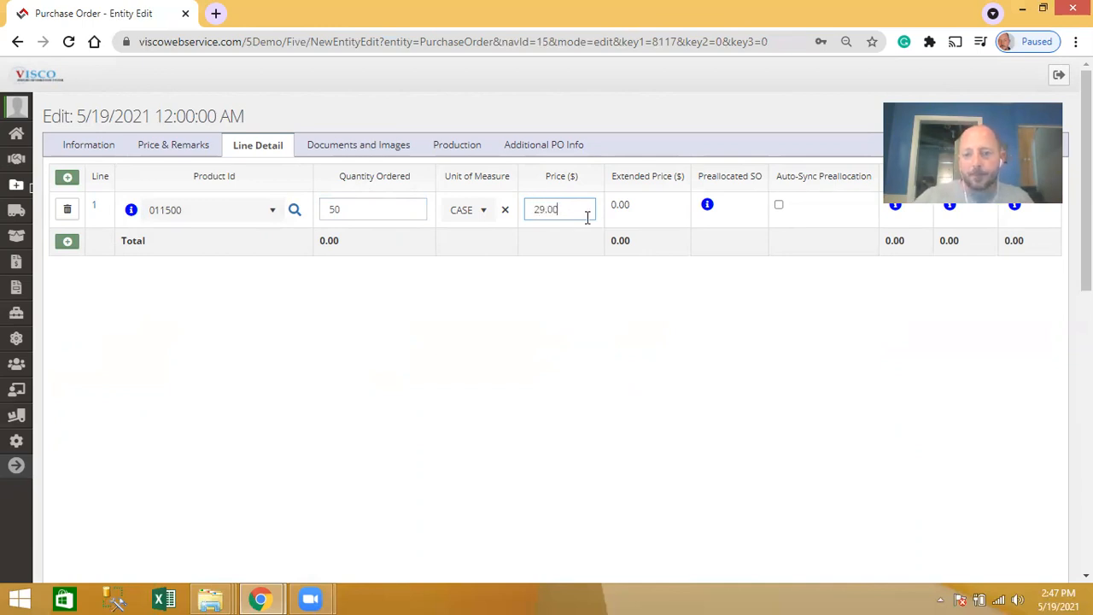
# - Examine the line's preallocation, extended price, CBM, weight and pallet figures, and the order's associated documents and images
pyautogui.moveTo(713, 208)
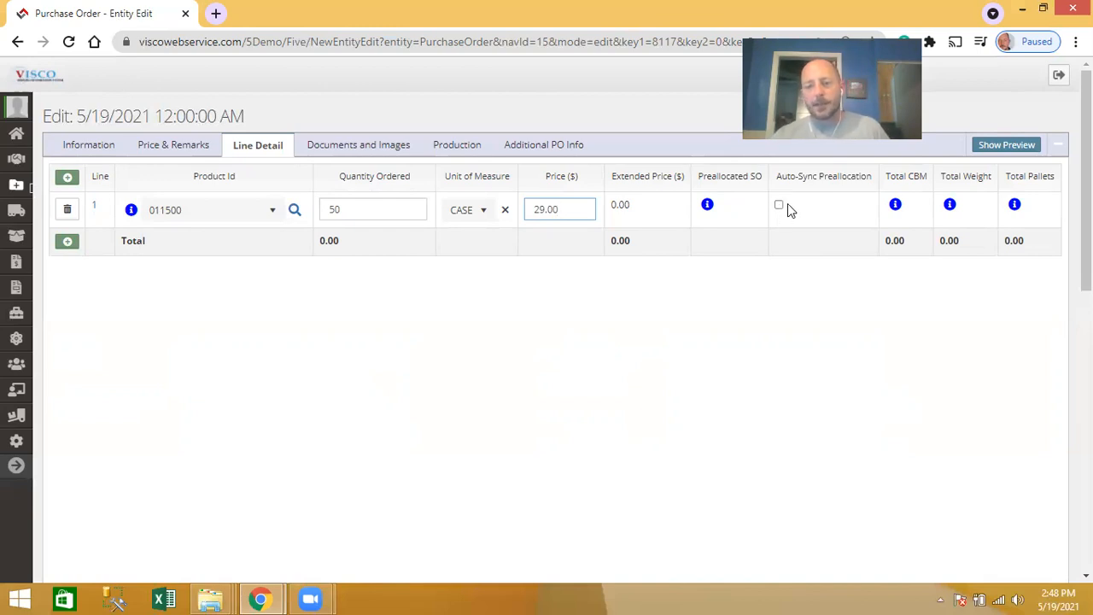
pyautogui.moveTo(904, 213)
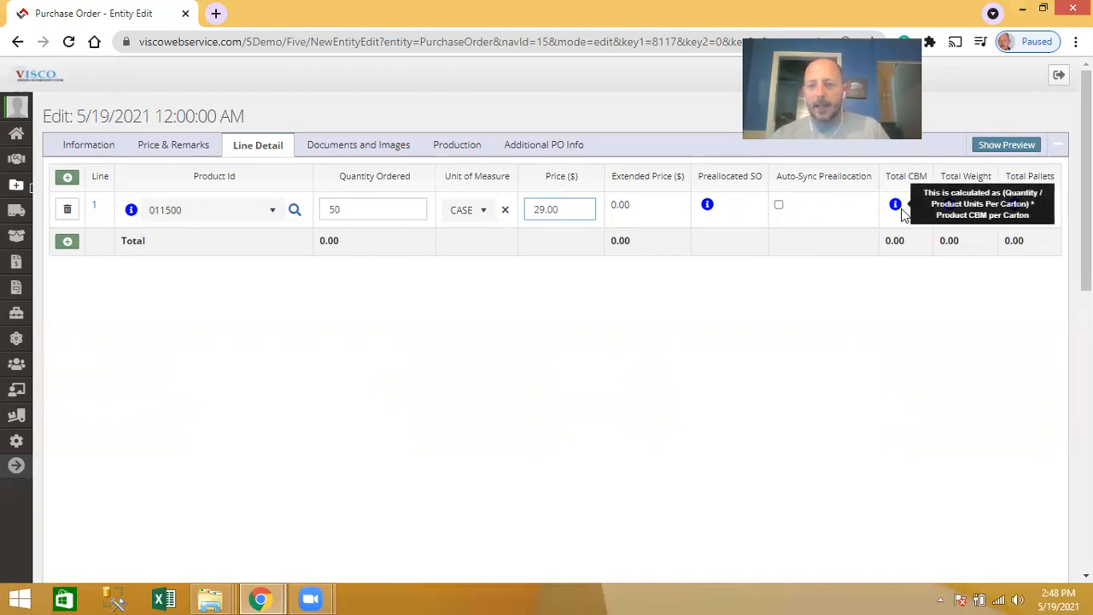
pyautogui.moveTo(1008, 215)
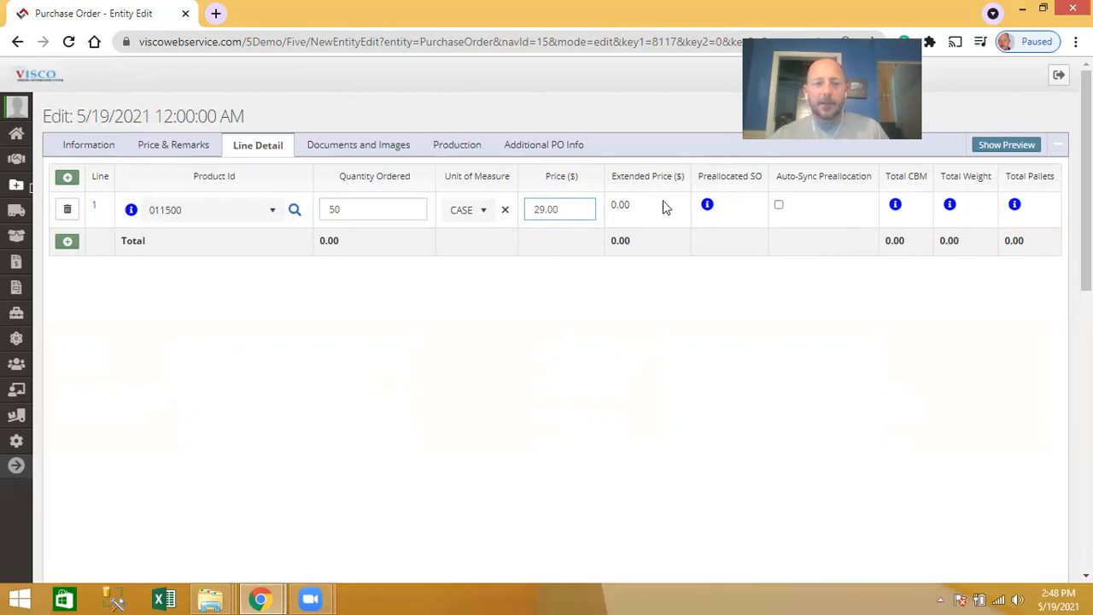
pyautogui.click(343, 152)
pyautogui.click(253, 150)
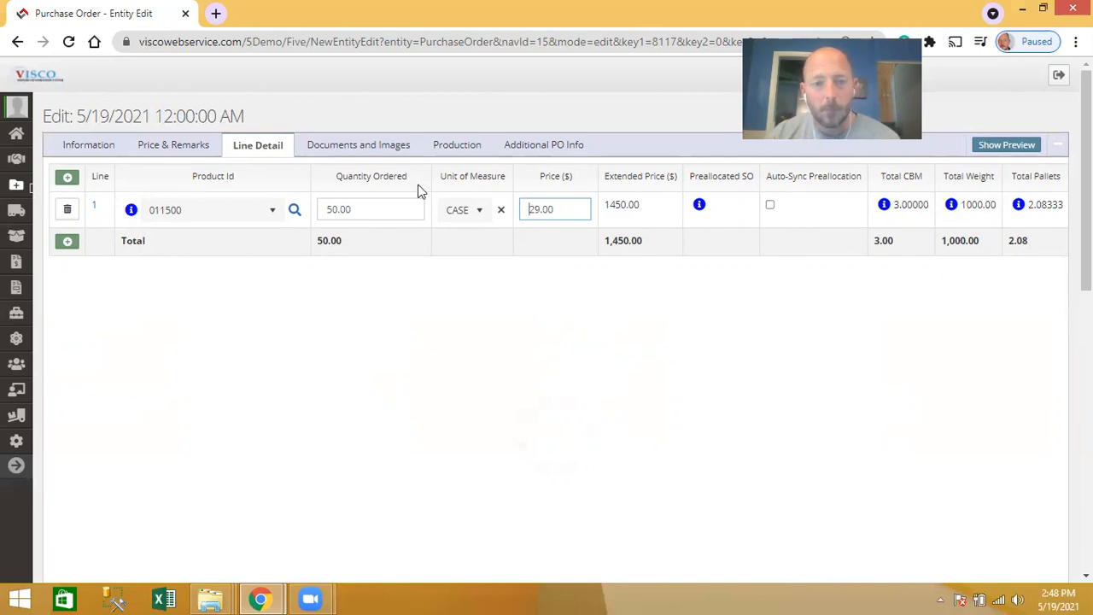
pyautogui.click(374, 152)
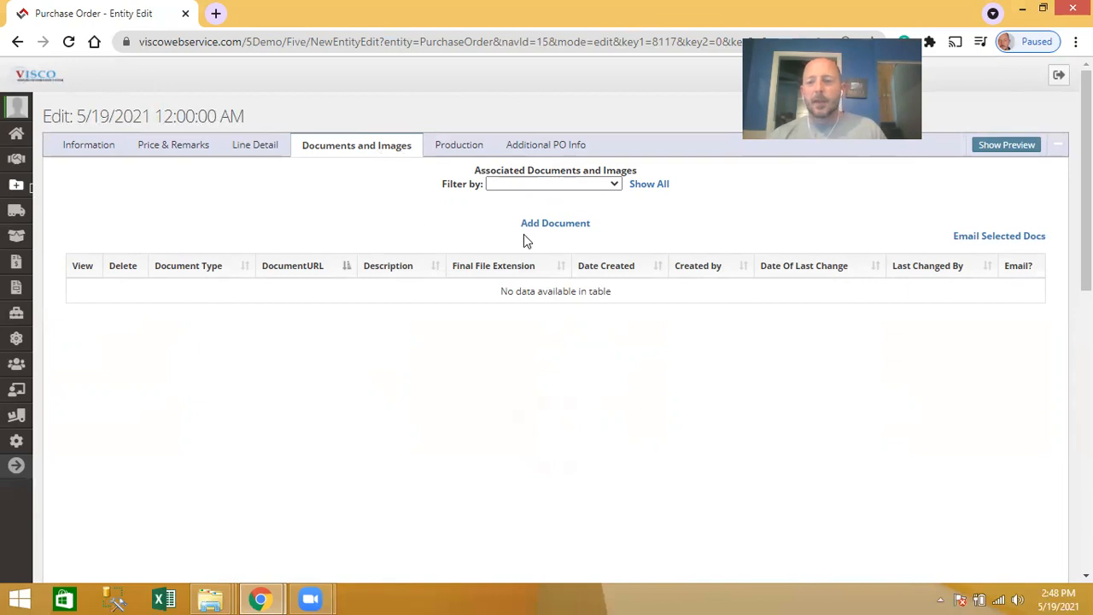
# - Mark samples as required in the production details and set the samples testing date to 05/26/2021
pyautogui.click(453, 153)
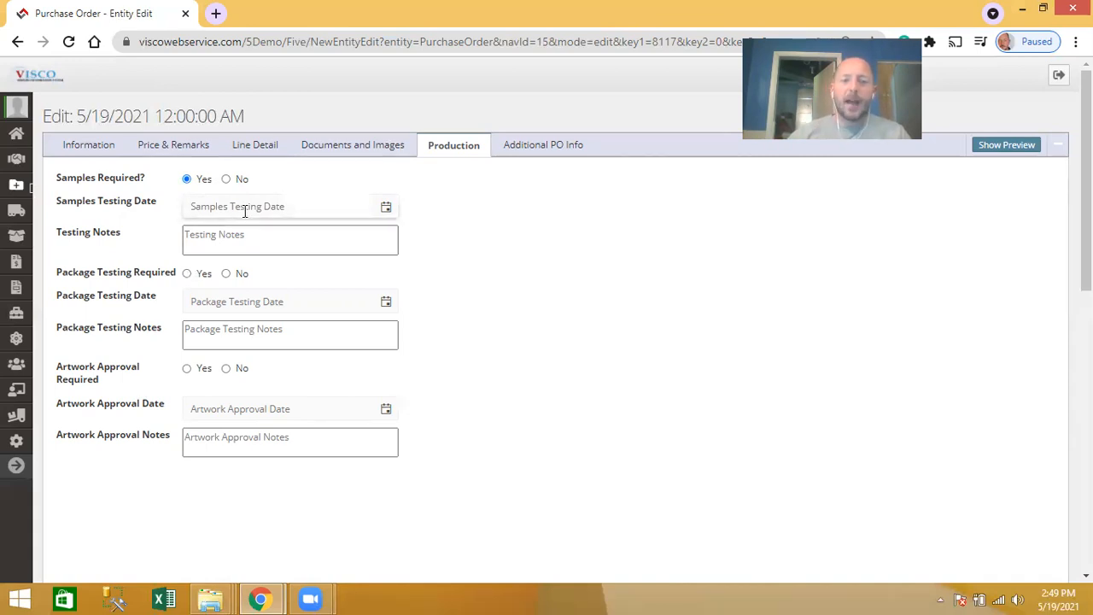
pyautogui.click(386, 210)
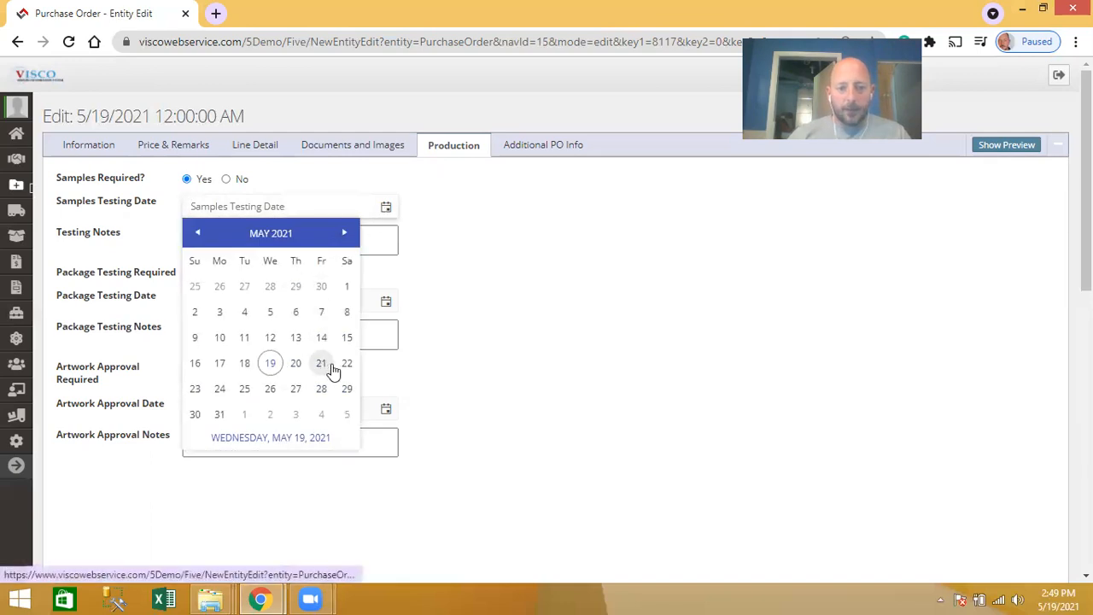
pyautogui.click(272, 392)
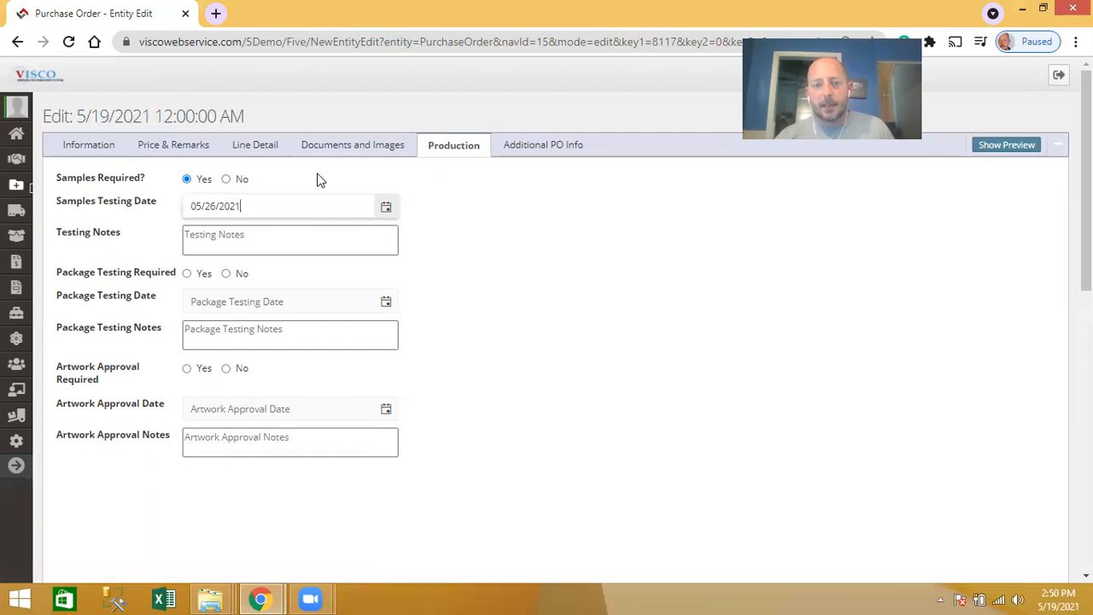
# - Check the additional PO info and open the purchase order's document in Excel
pyautogui.click(536, 147)
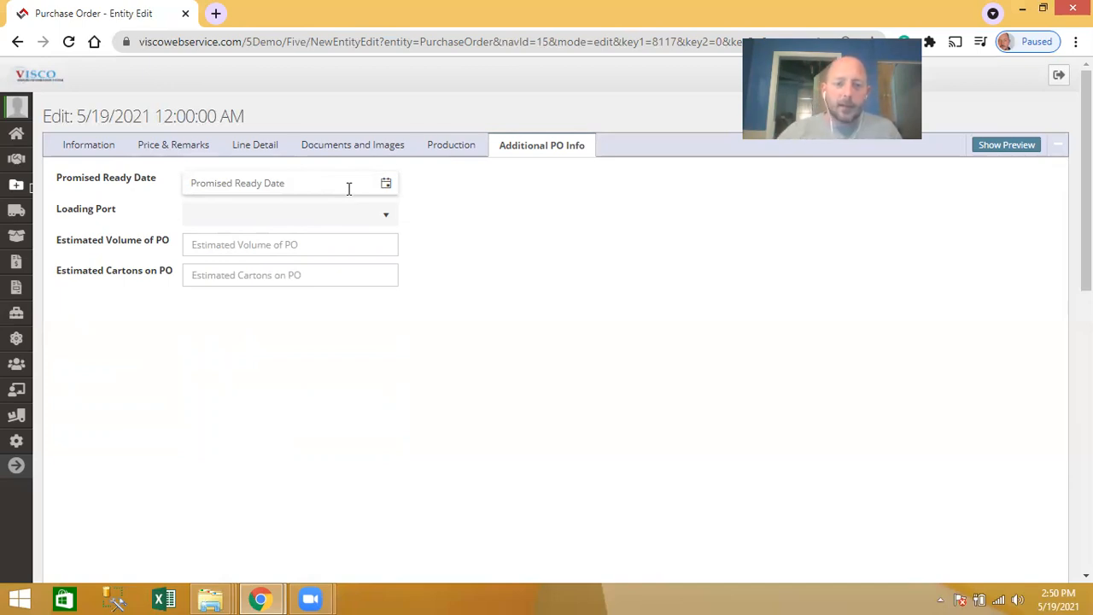
pyautogui.click(114, 145)
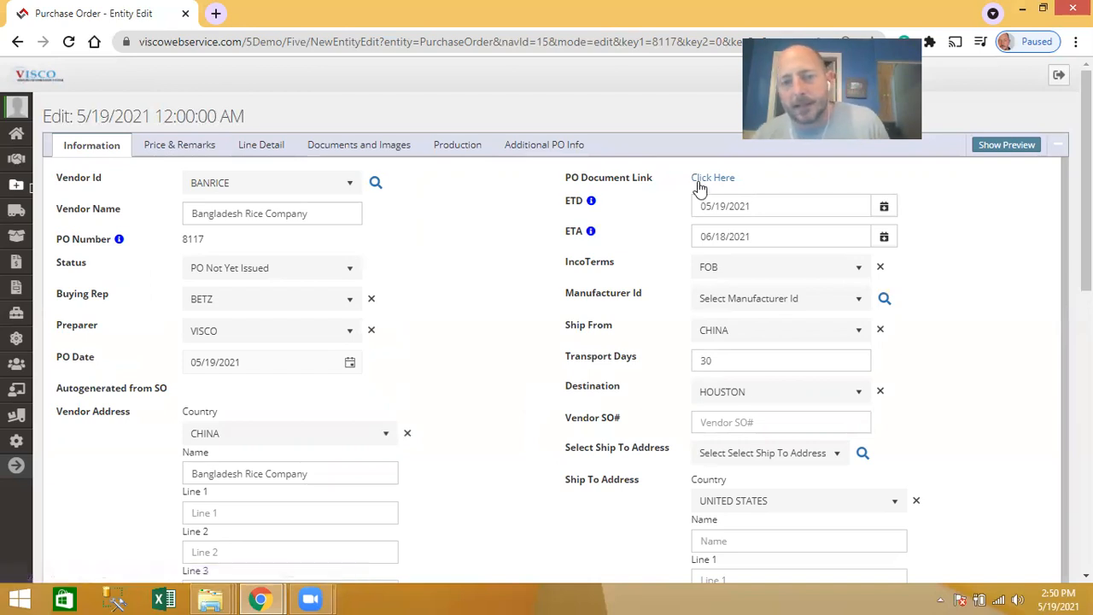
pyautogui.click(713, 179)
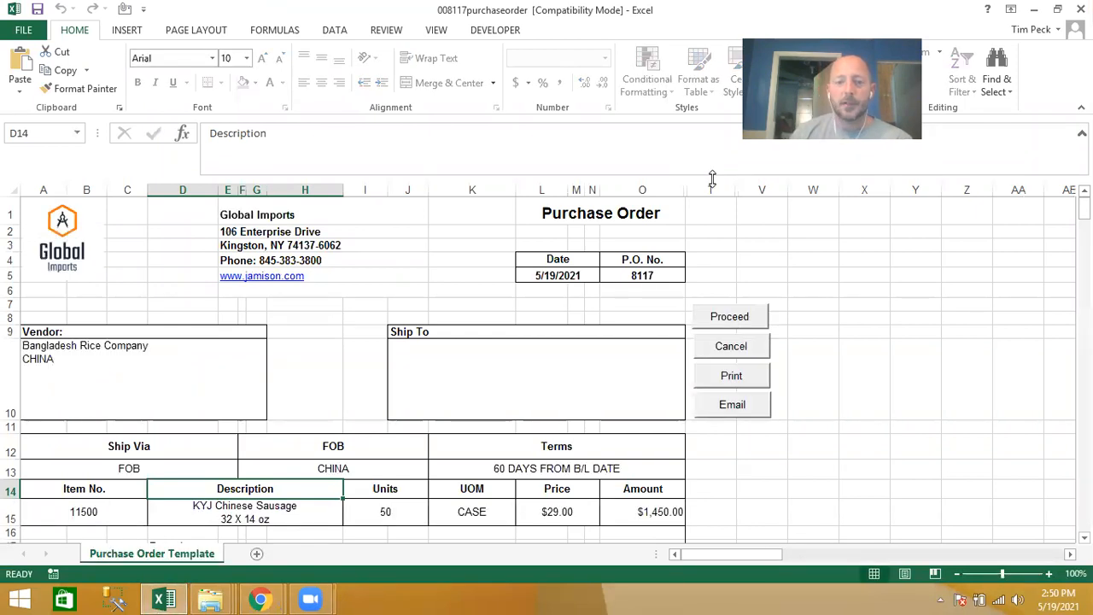
# - Review the vendor, terms, line item and total in the purchase order document, and proceed back to the order in the browser
pyautogui.scroll(-2, 501, 243)
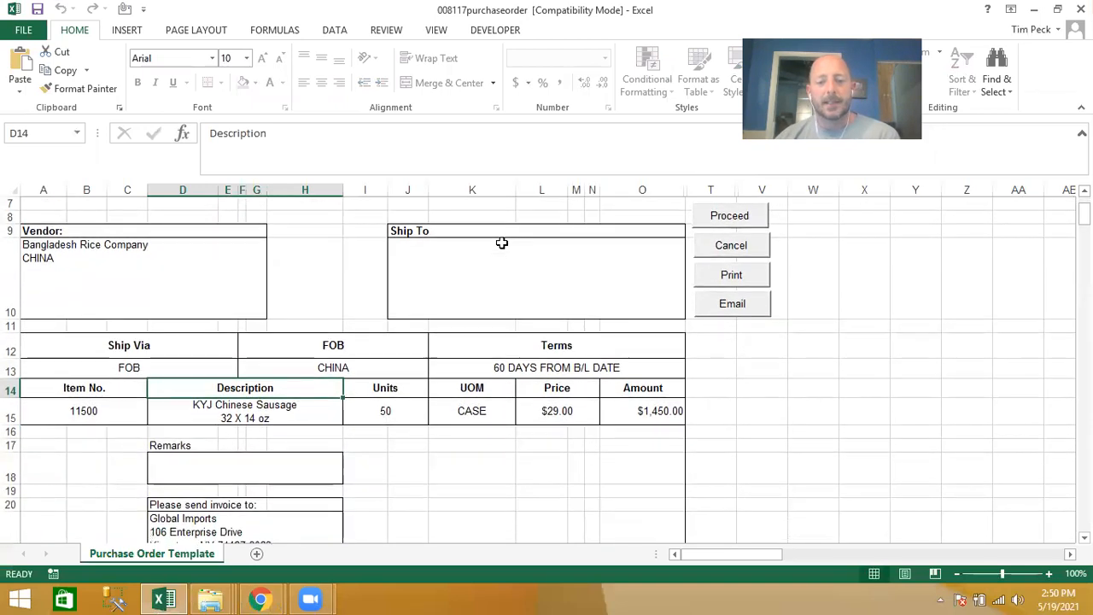
pyautogui.scroll(-2, 444, 274)
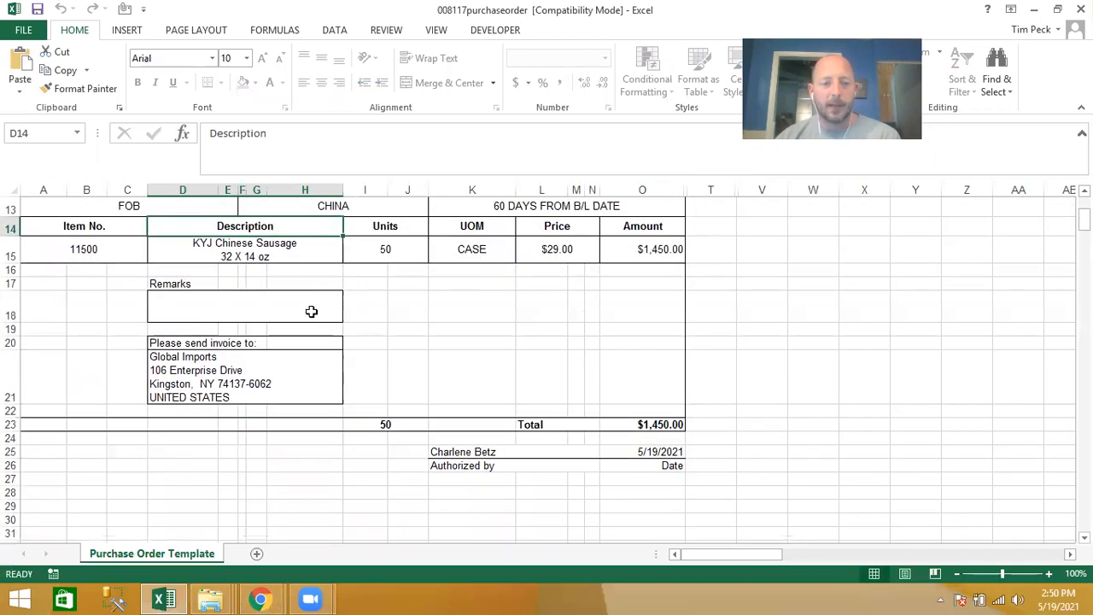
pyautogui.scroll(3, 290, 307)
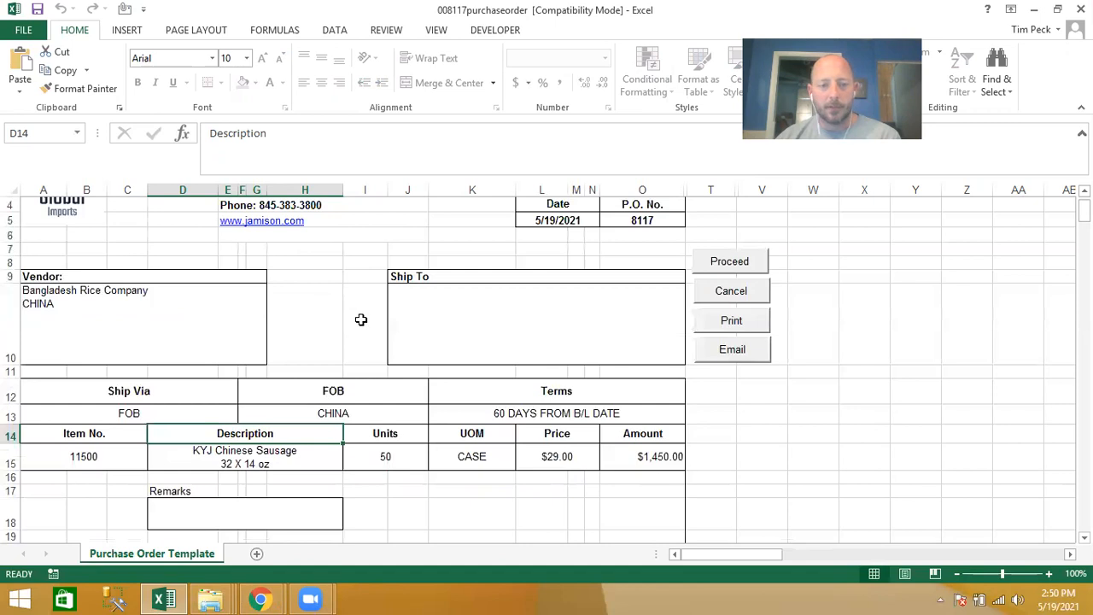
pyautogui.scroll(1, 308, 310)
pyautogui.scroll(-1, 324, 305)
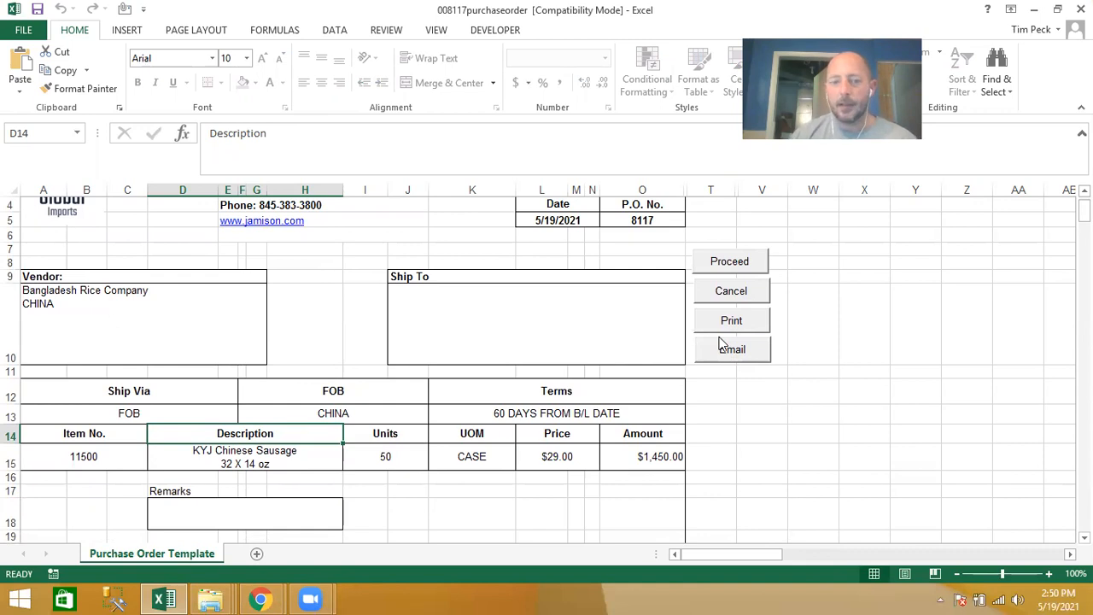
pyautogui.scroll(1, 717, 352)
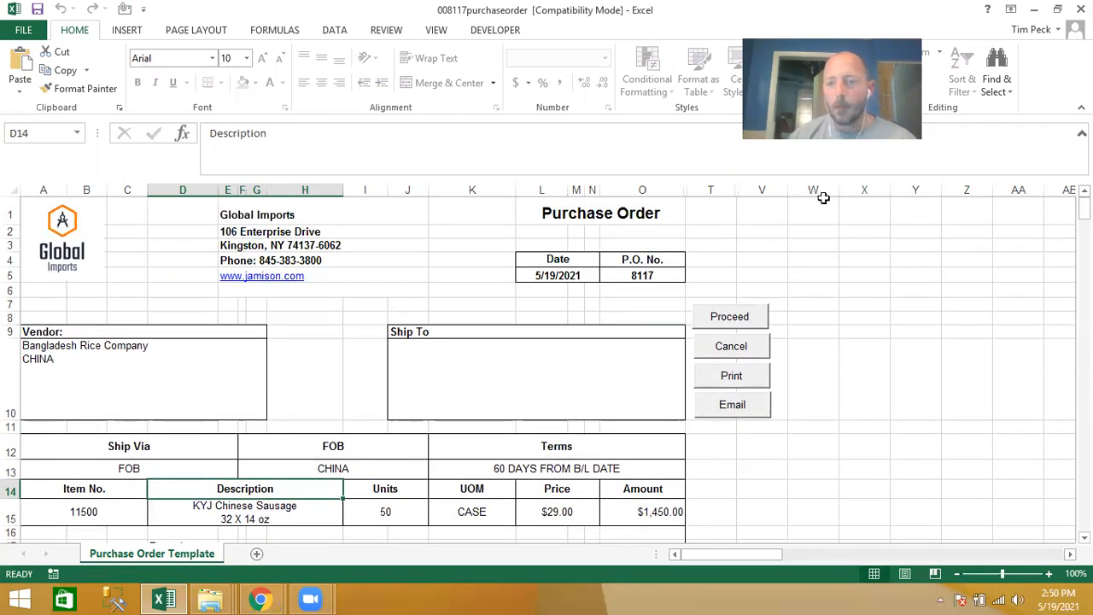
pyautogui.click(730, 317)
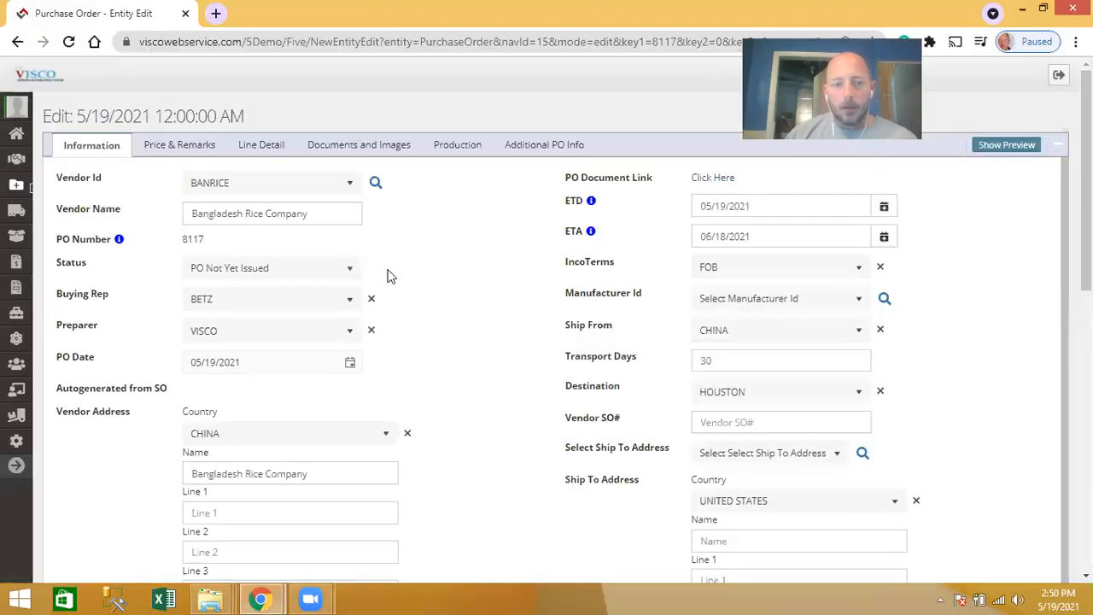
# - Set the purchase order's status to PO Issued
pyautogui.click(233, 272)
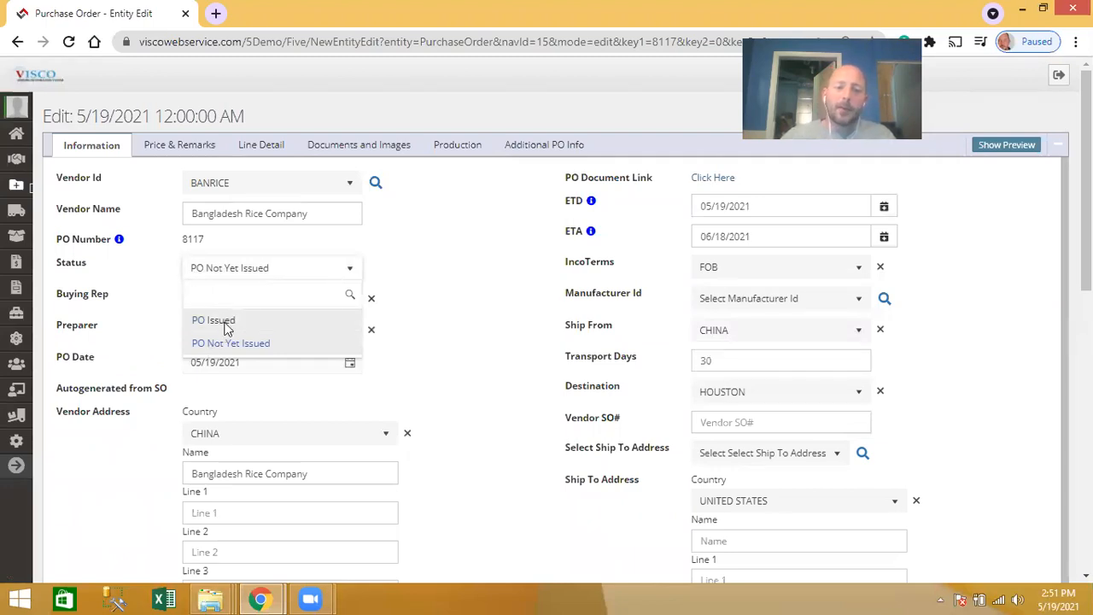
pyautogui.click(242, 322)
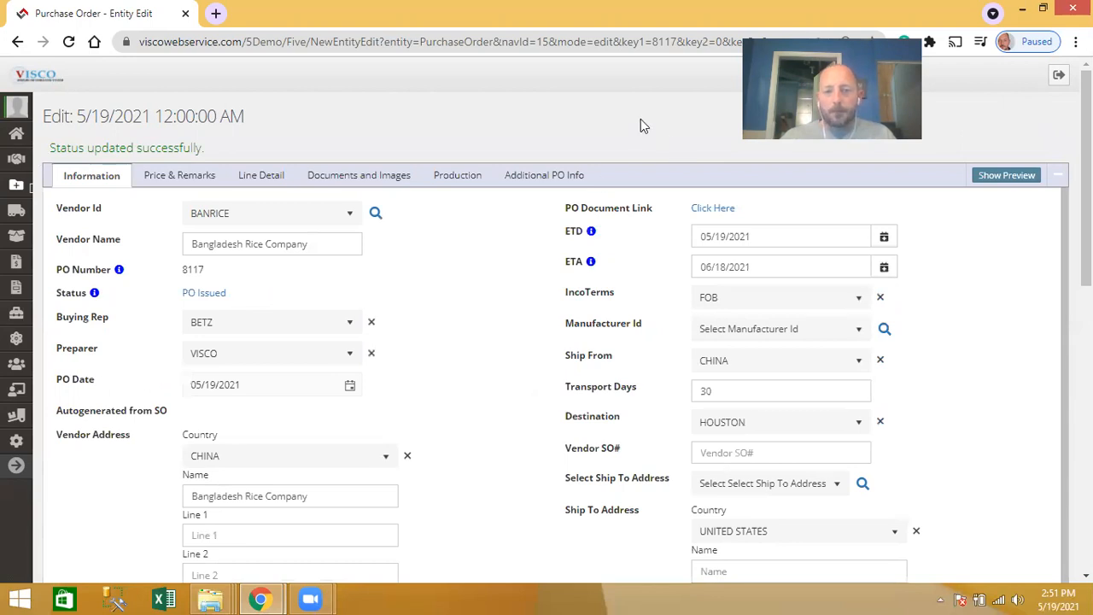
# - Set the ordered quantity of product 011500 in the purchase order's line detail to 500
pyautogui.click(267, 178)
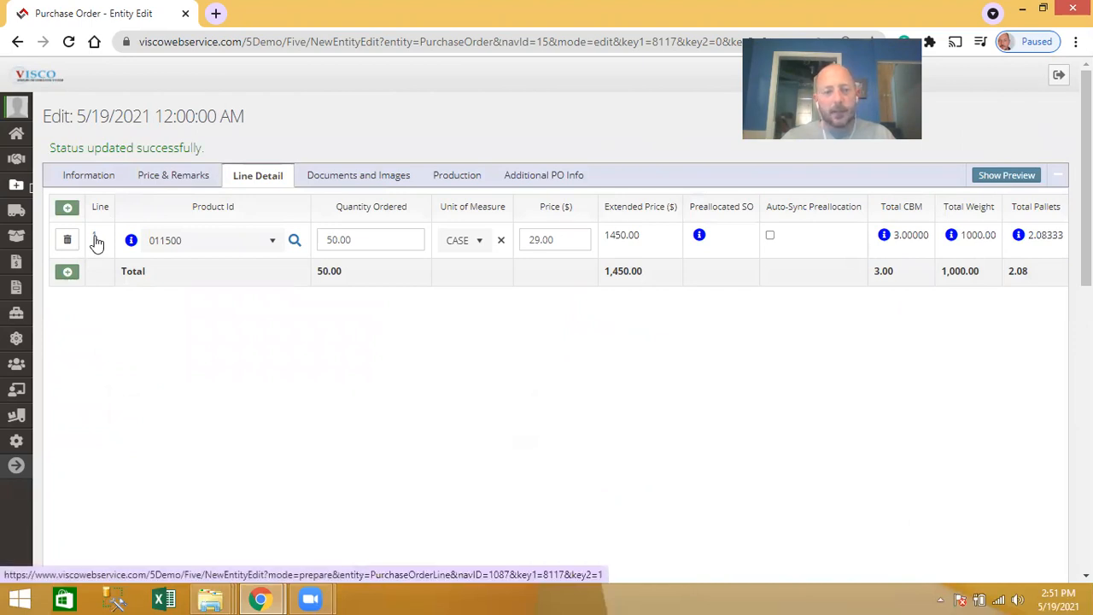
pyautogui.click(366, 234)
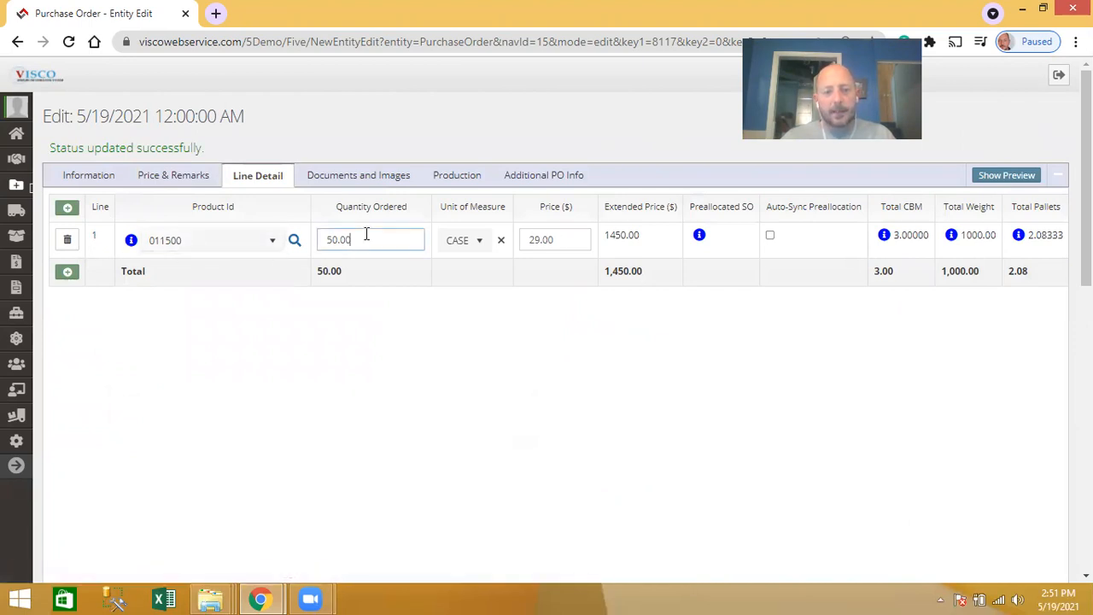
pyautogui.moveTo(349, 240); pyautogui.dragTo(328, 241)
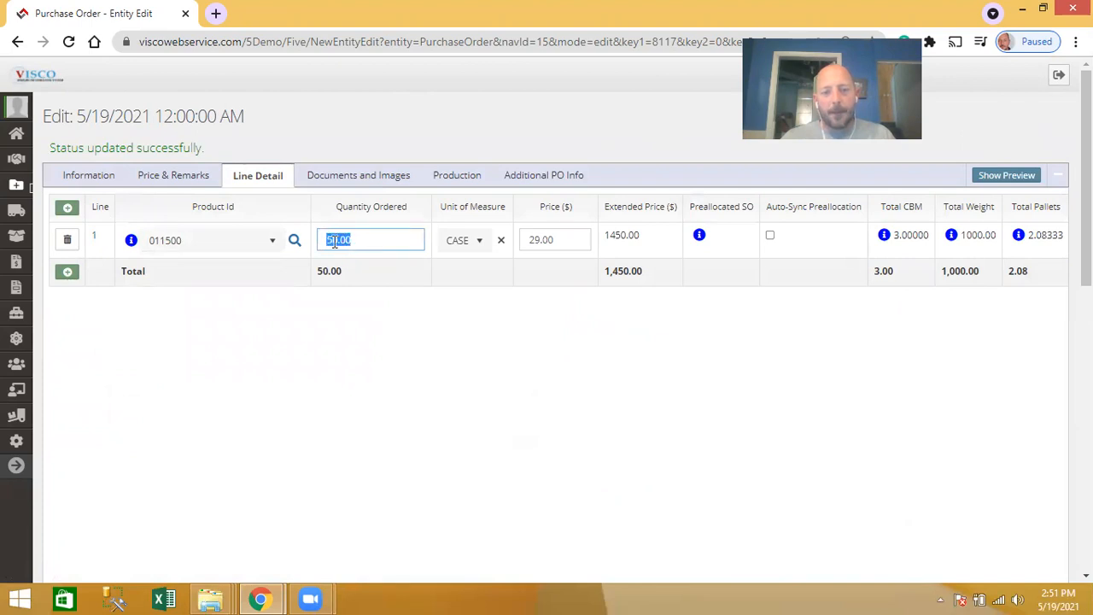
pyautogui.write('500')
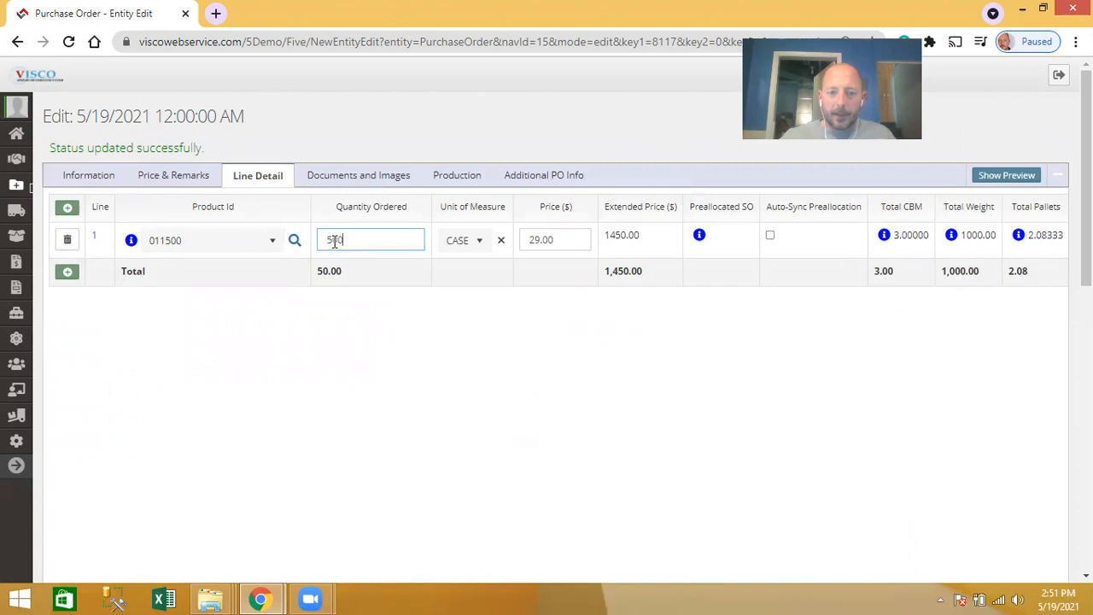
pyautogui.click(351, 336)
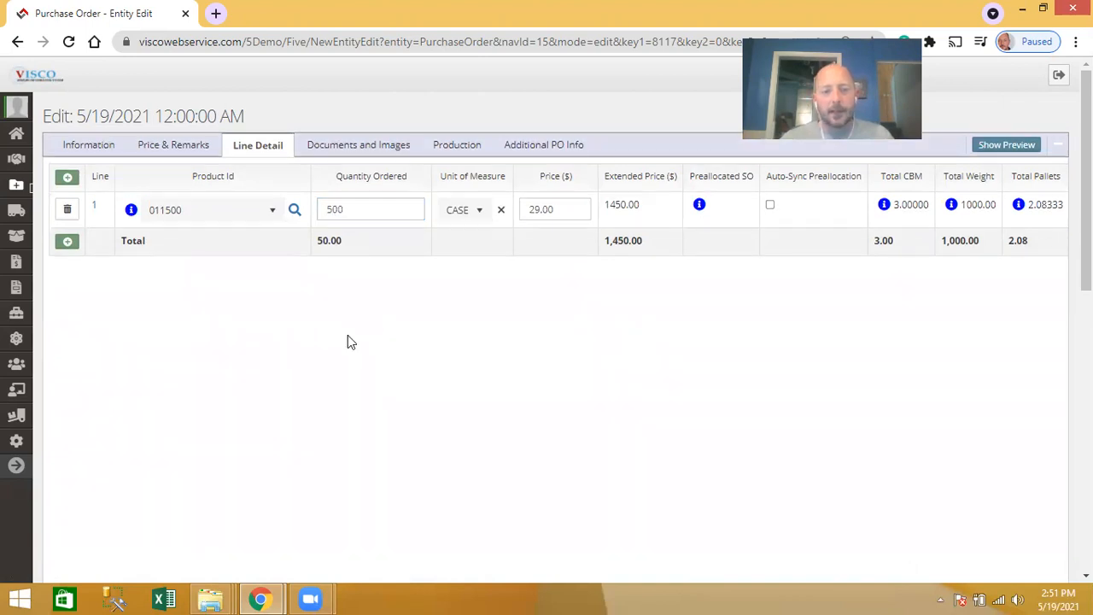
# - In line 1's shipment schedule, set shipment 1's quantity to 250 and add another shipment for the remaining 250 cases
pyautogui.click(96, 209)
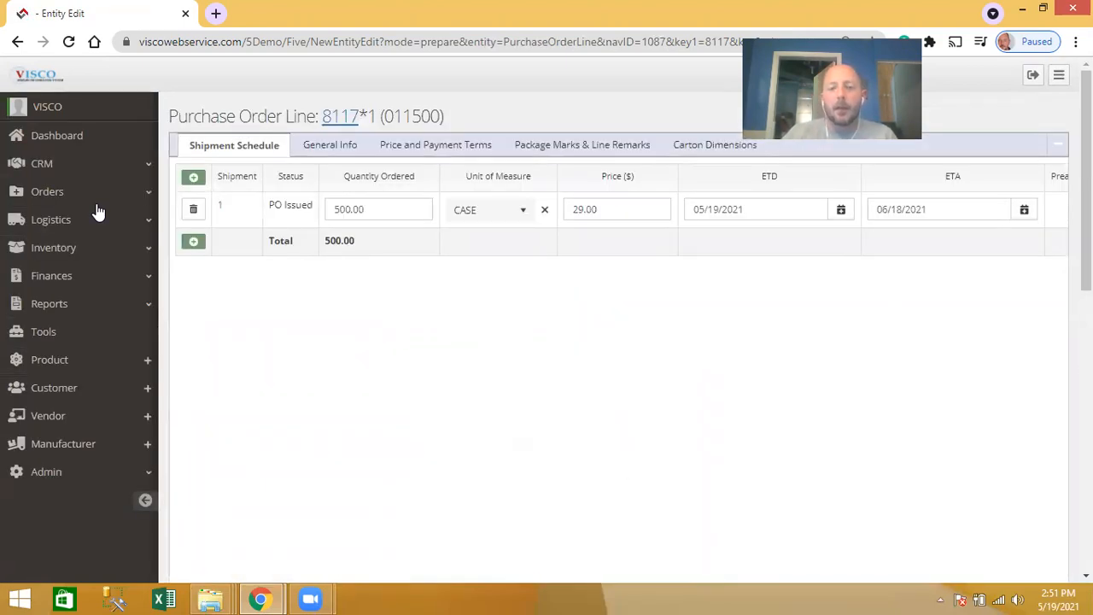
pyautogui.click(372, 208)
pyautogui.doubleClick(333, 211)
pyautogui.write('250')
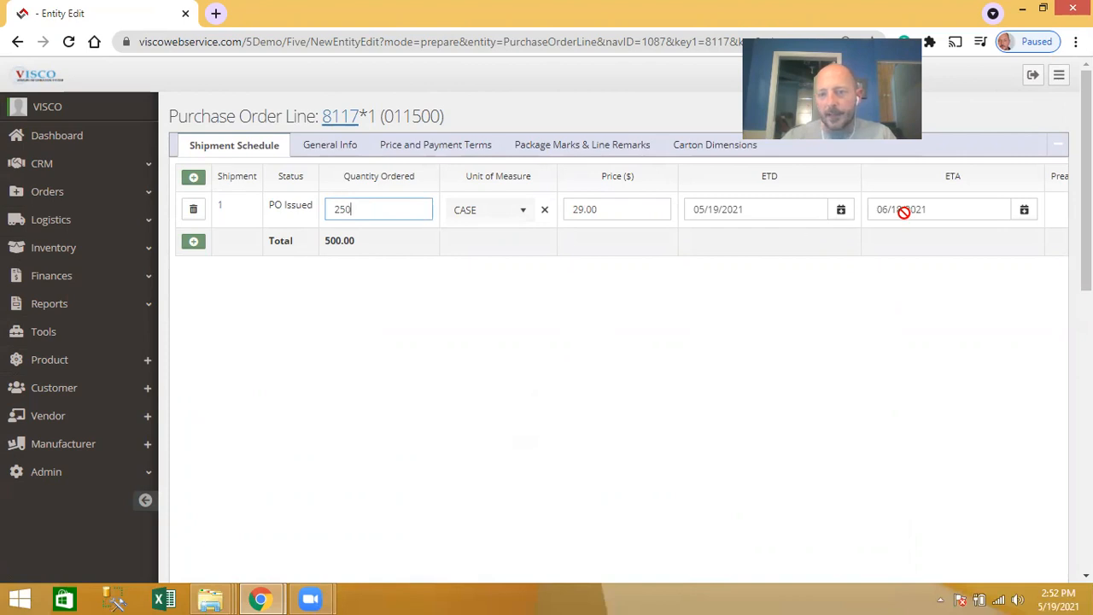
pyautogui.click(193, 178)
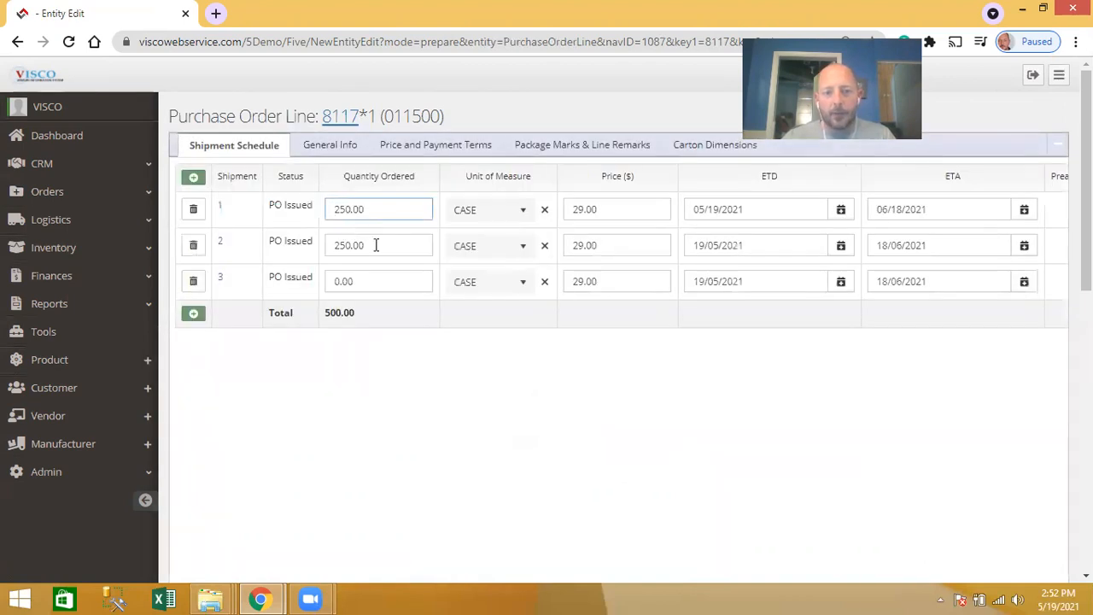
# - Set shipment 2's ETD to the specific date 06/19/2021
pyautogui.click(841, 247)
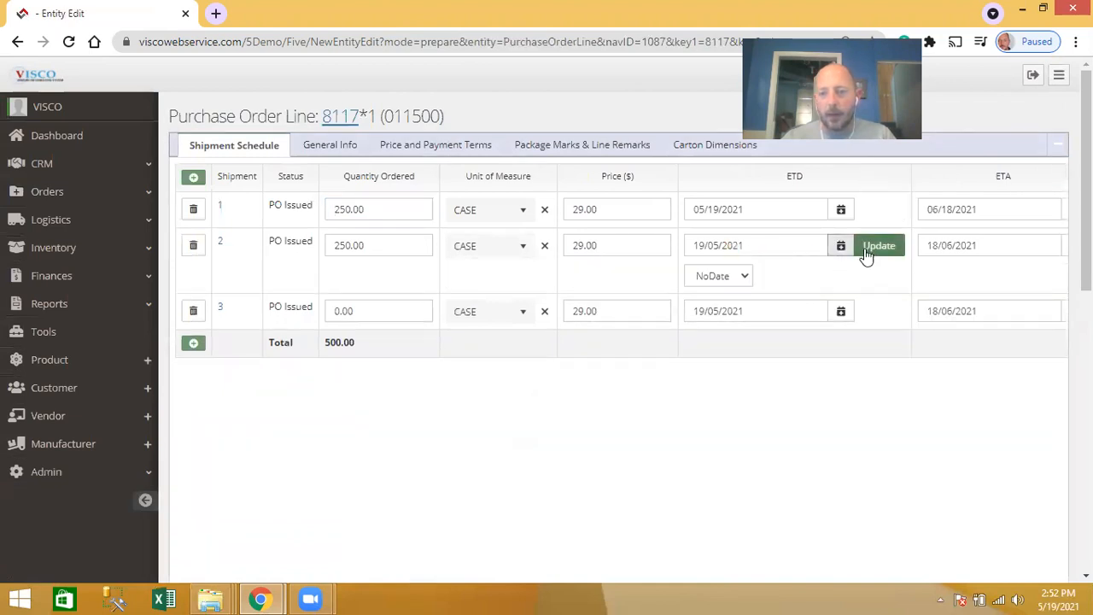
pyautogui.click(839, 254)
pyautogui.click(839, 254)
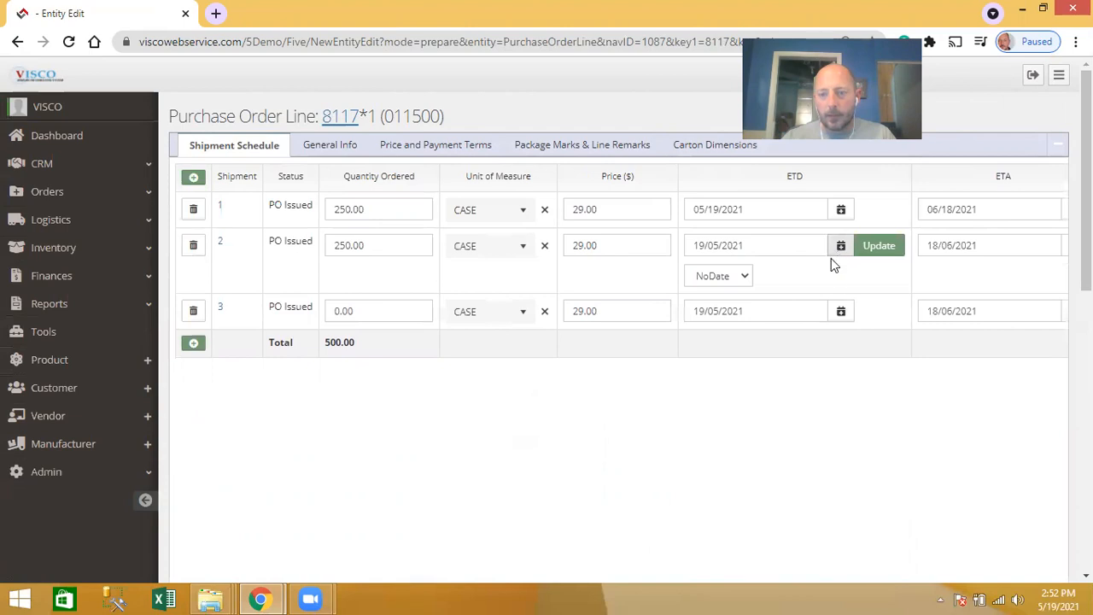
pyautogui.click(741, 281)
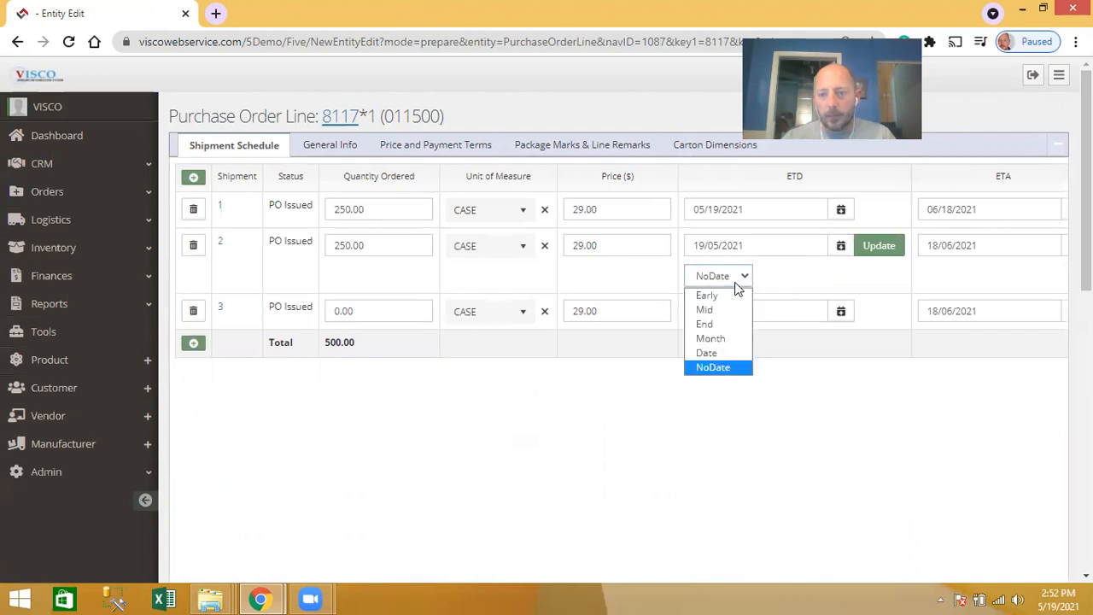
pyautogui.click(709, 354)
pyautogui.click(879, 285)
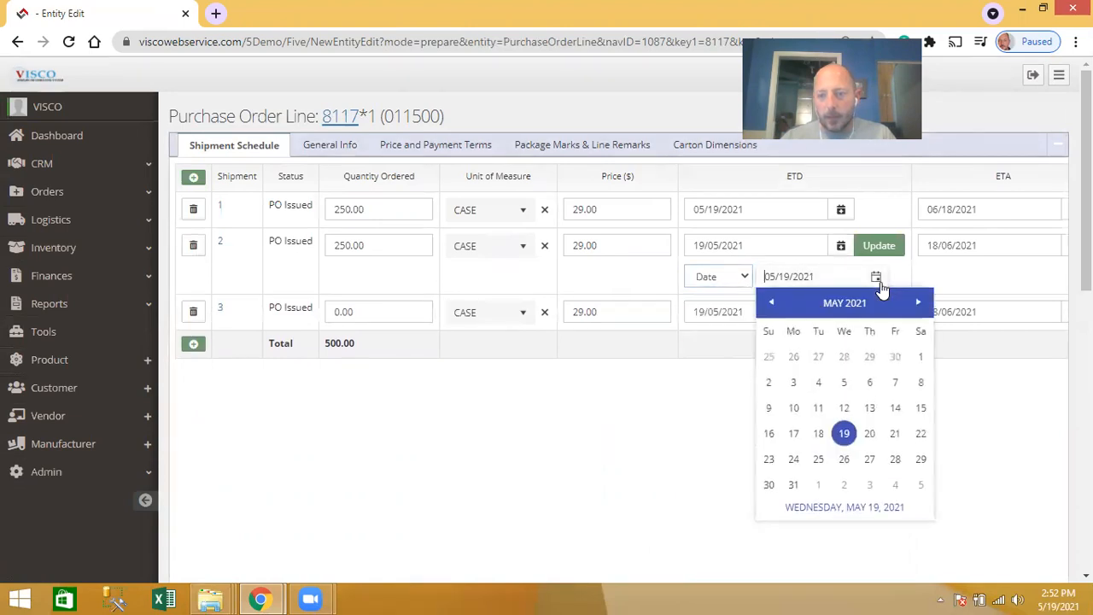
pyautogui.click(917, 304)
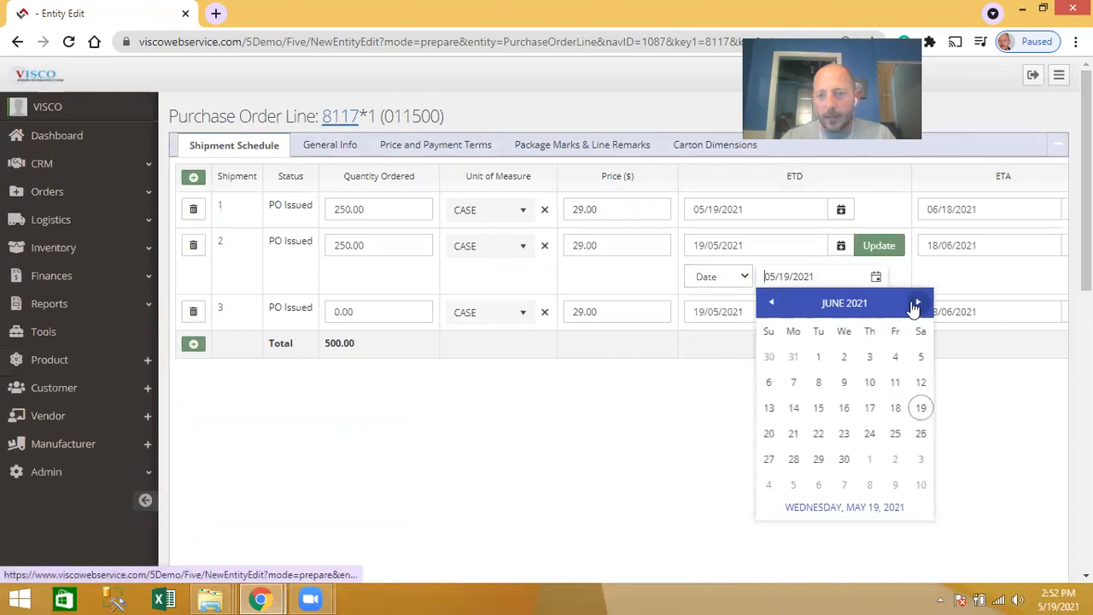
pyautogui.click(920, 410)
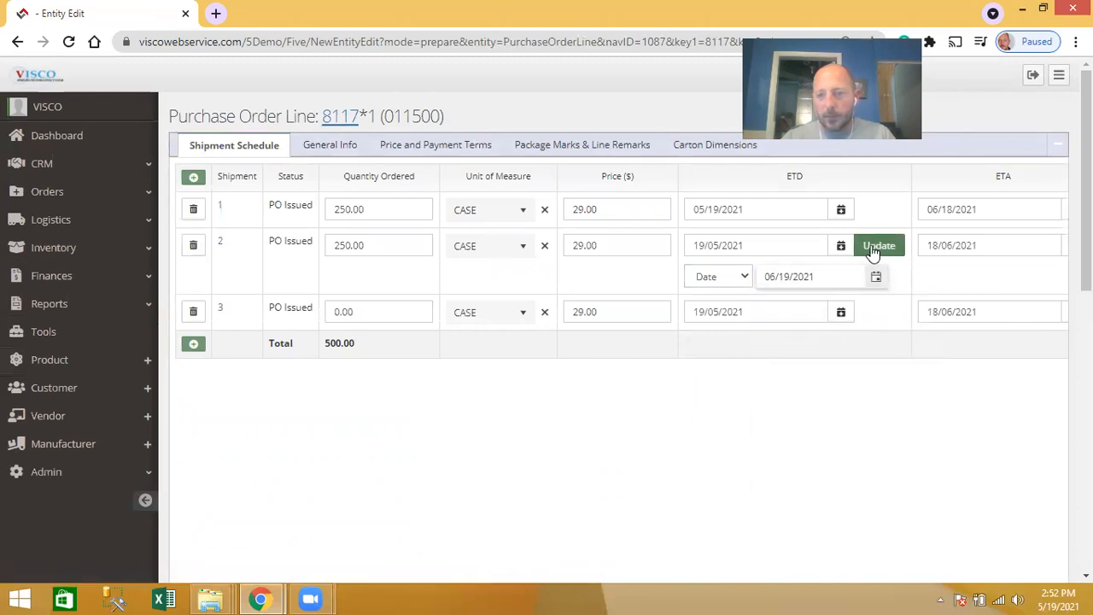
pyautogui.click(875, 249)
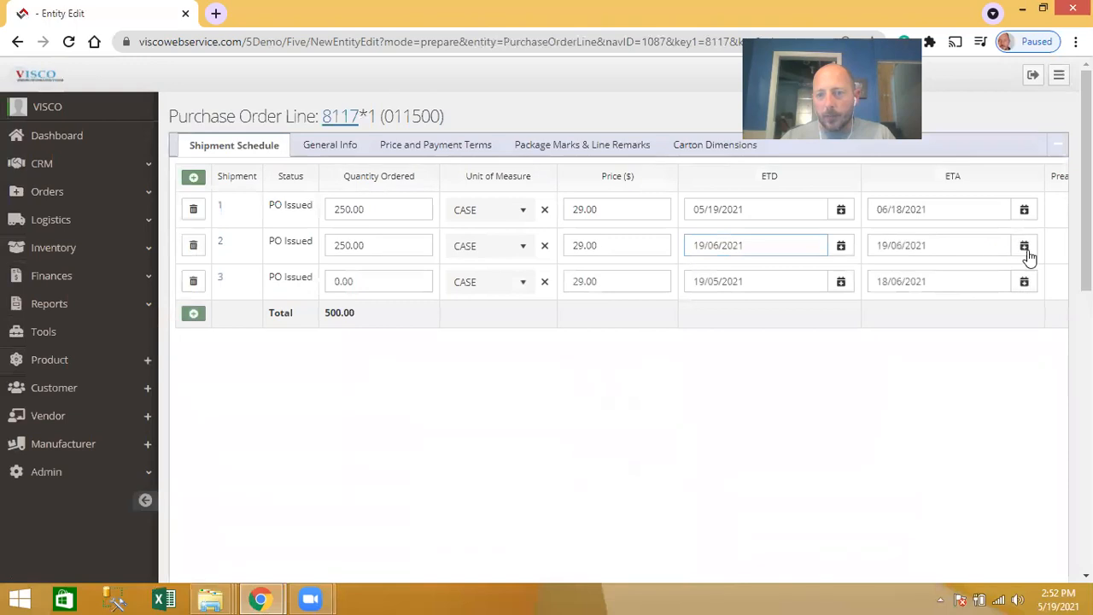
# - Set shipment 2's ETA to the specific date 07/19/2021
pyautogui.click(1025, 247)
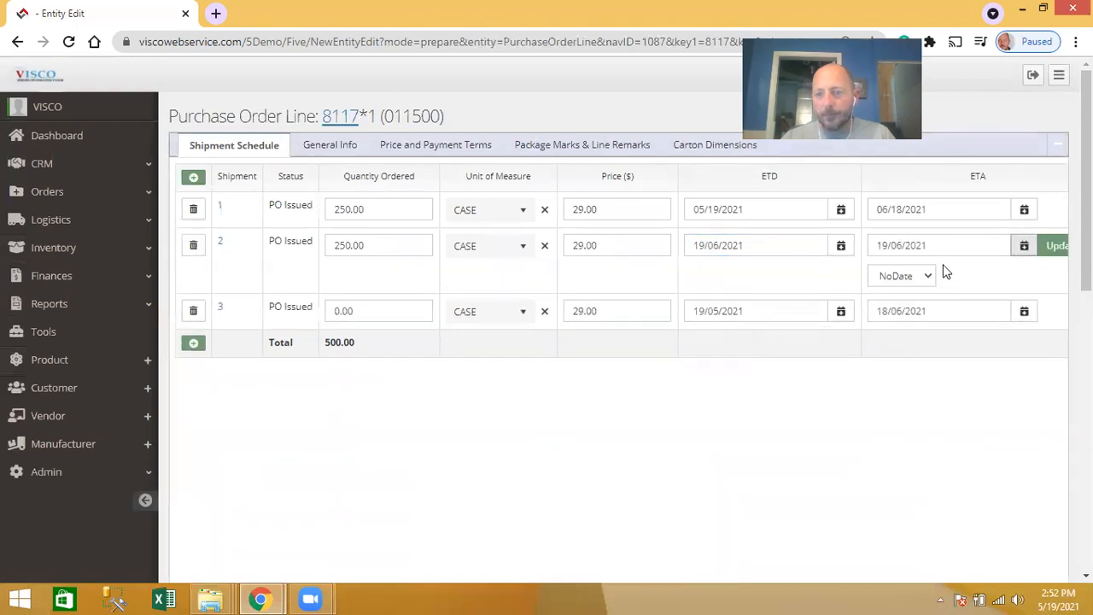
pyautogui.click(907, 276)
pyautogui.click(892, 353)
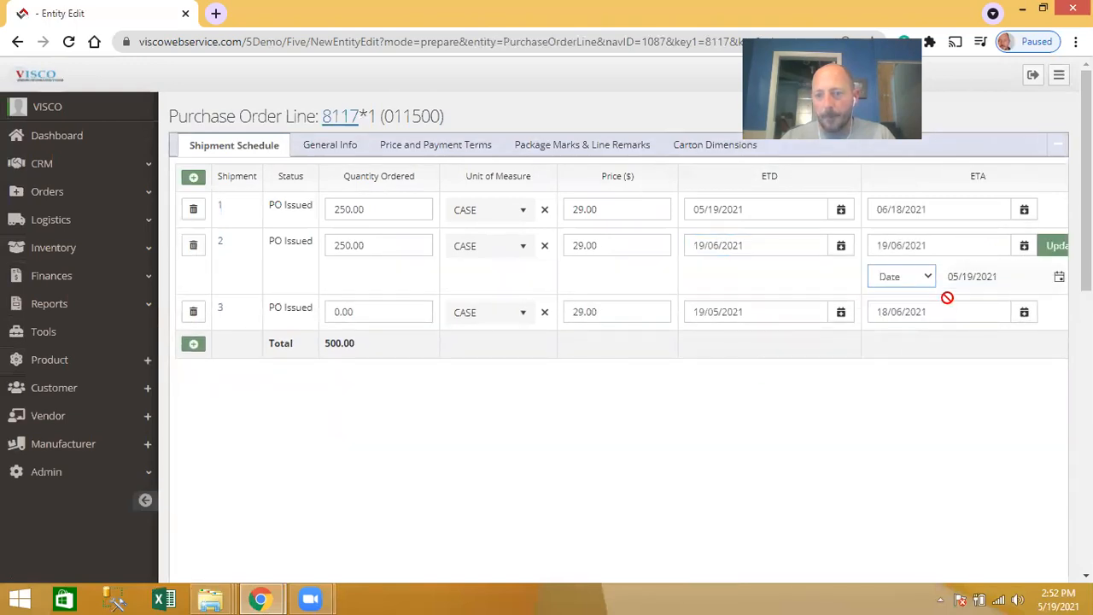
pyautogui.click(1059, 278)
pyautogui.click(1062, 301)
pyautogui.click(1062, 301)
pyautogui.click(940, 435)
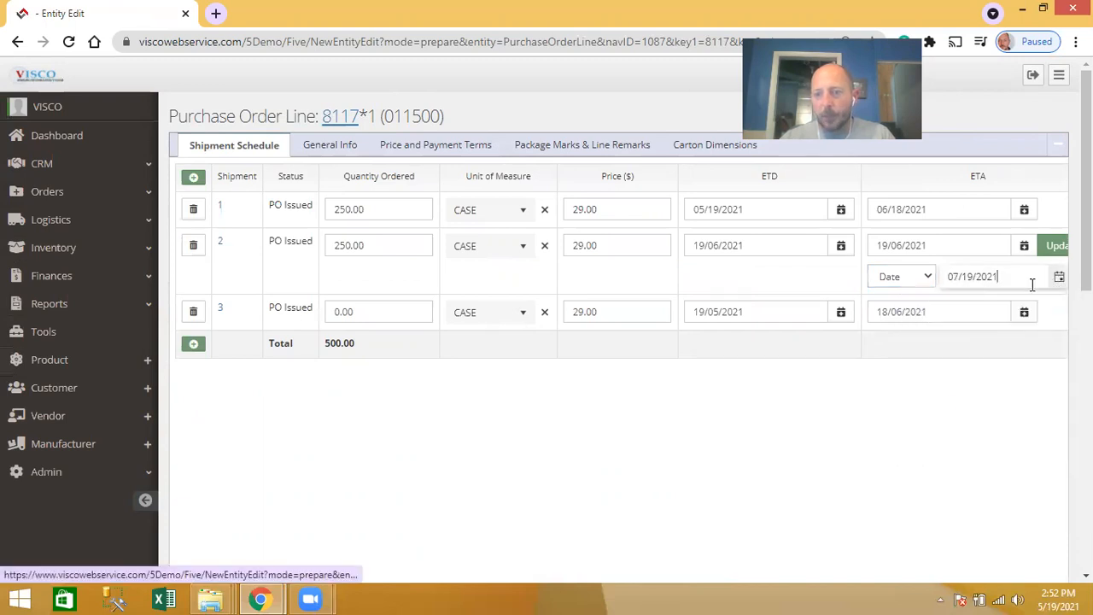
pyautogui.click(1054, 245)
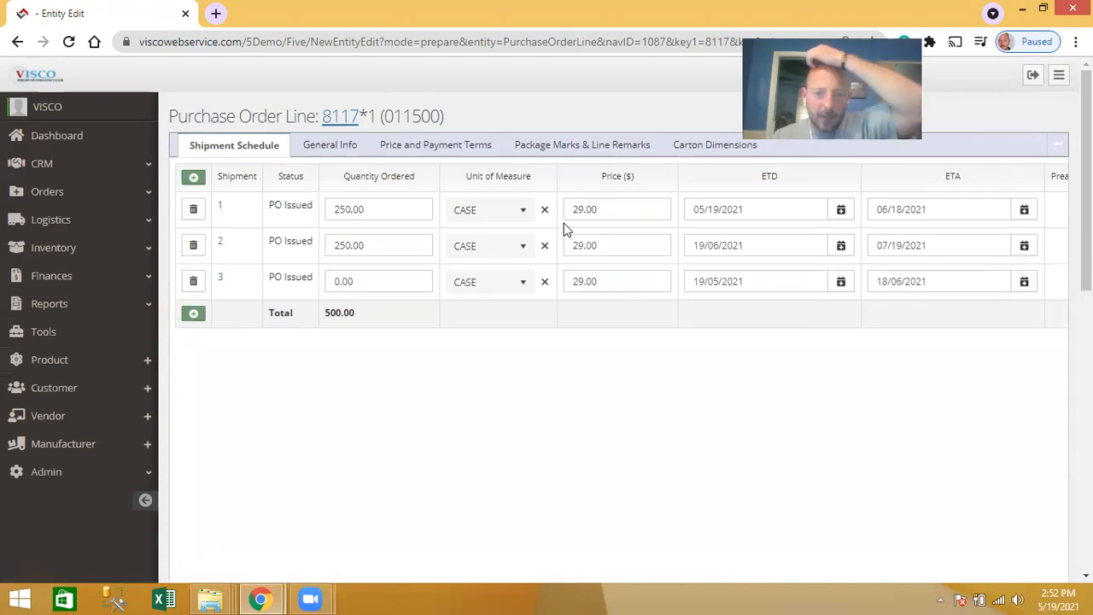
# - Review the purchase order line's general info and its price and payment terms, and return to the shipment schedule
pyautogui.click(338, 150)
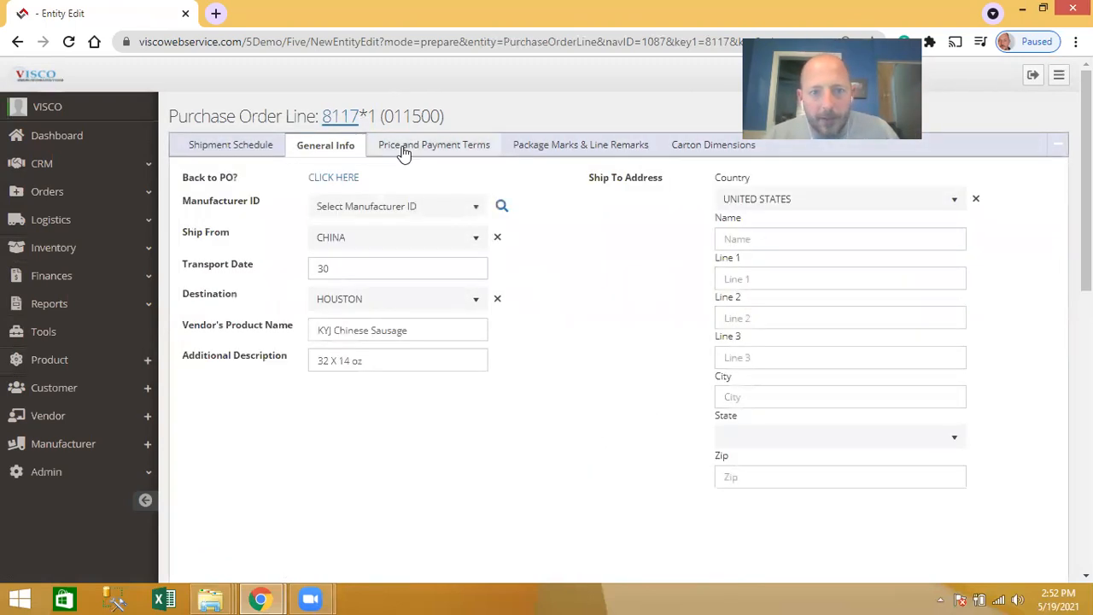
pyautogui.click(402, 148)
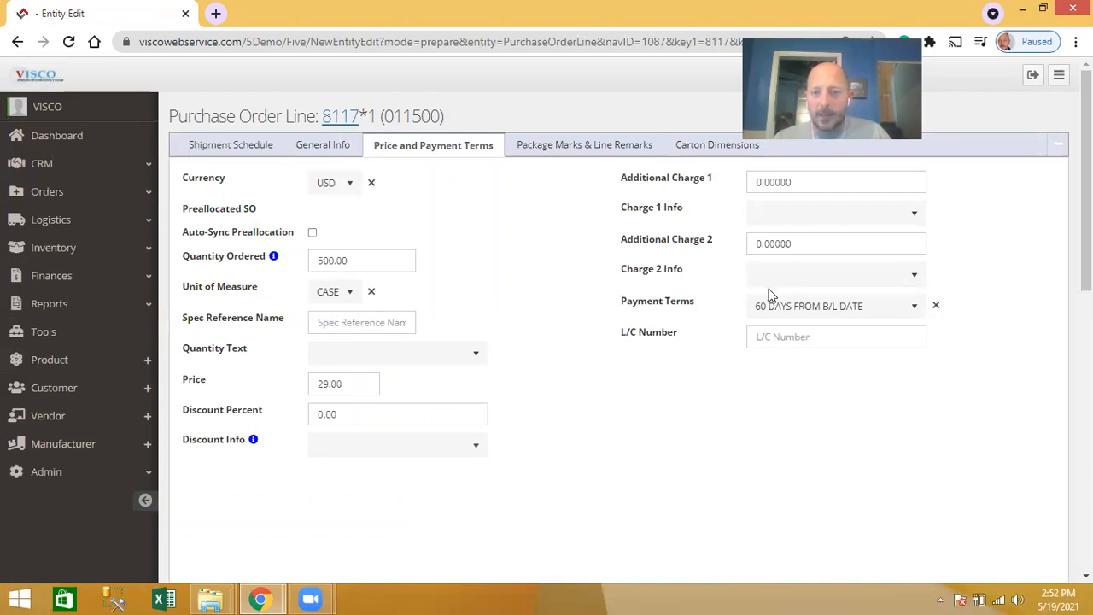
pyautogui.click(264, 148)
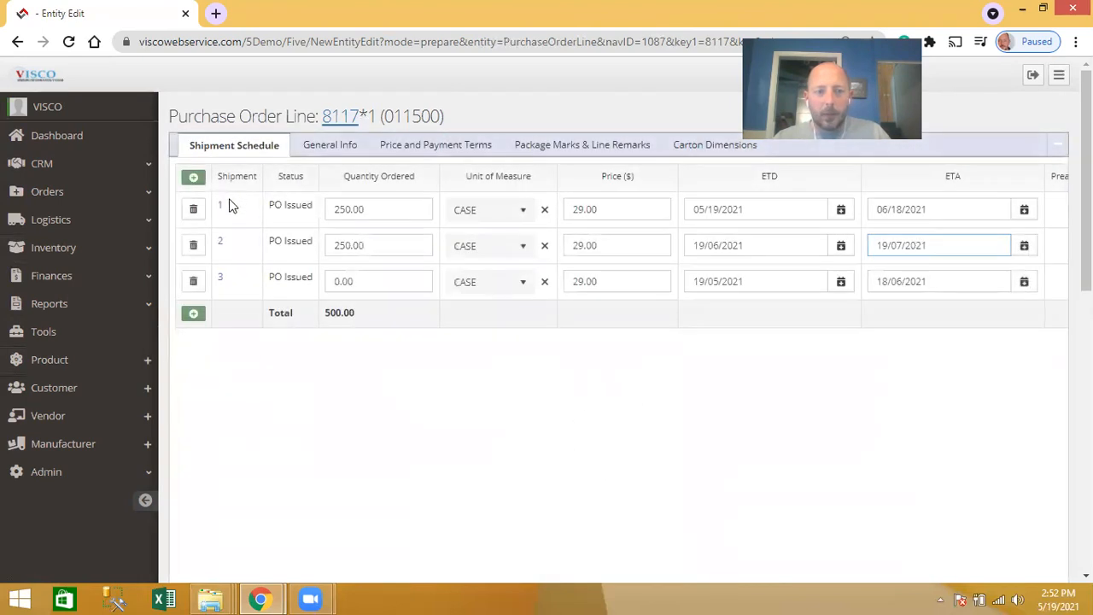
# - Open shipment 2's details, set its price to 29.50 and return to the purchase order
pyautogui.click(222, 247)
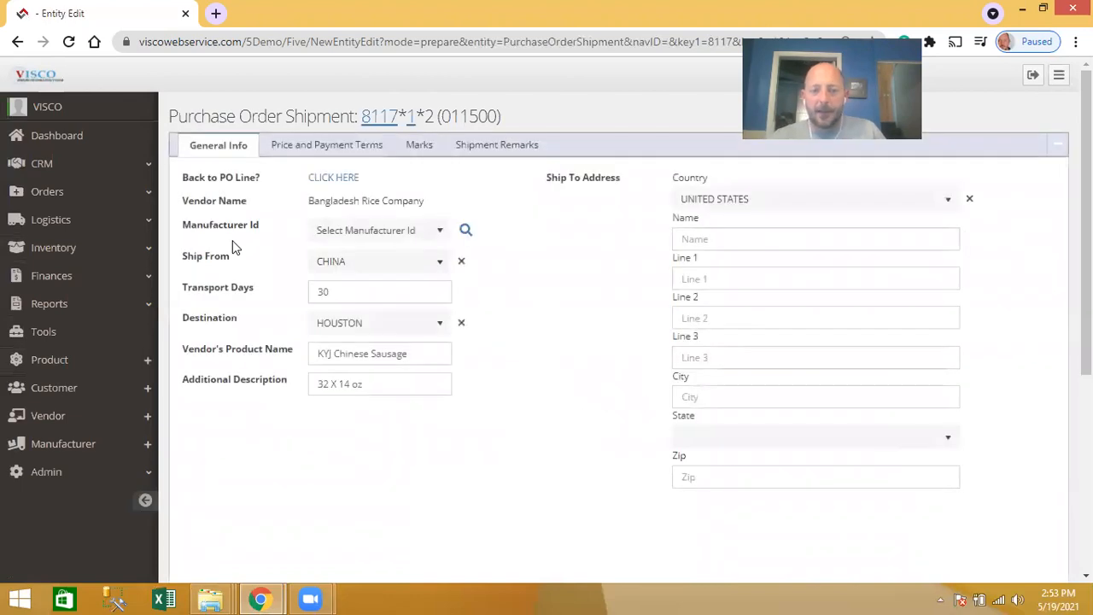
pyautogui.click(332, 149)
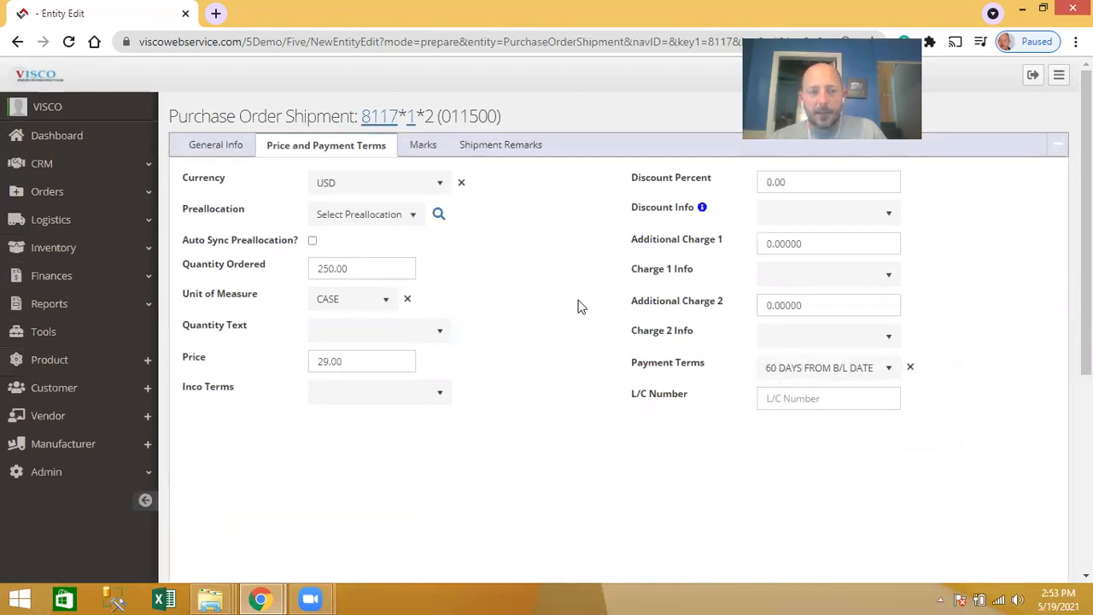
pyautogui.click(347, 360)
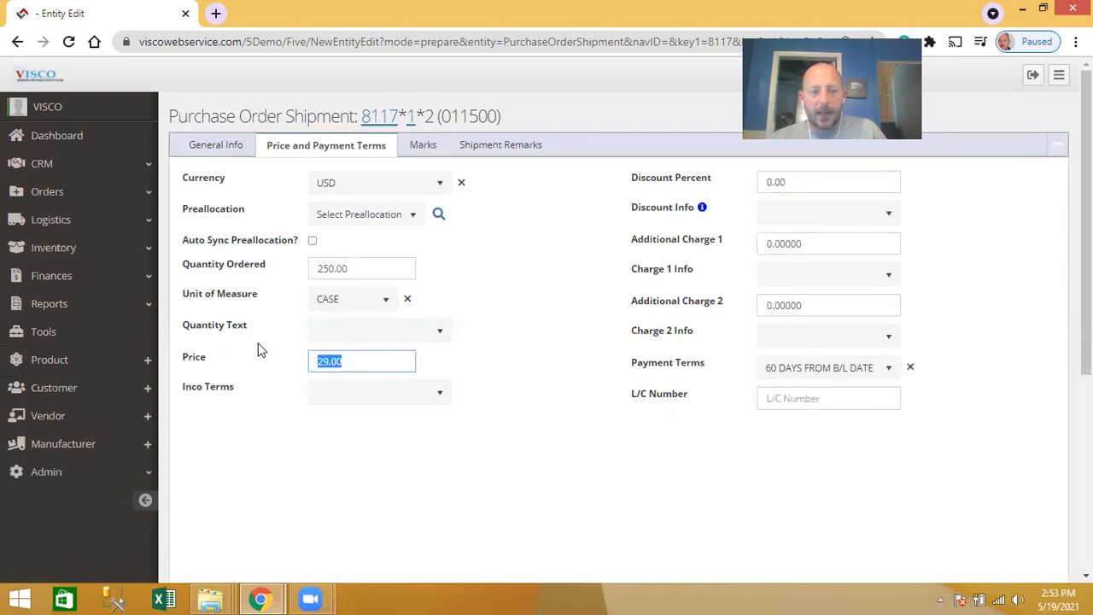
pyautogui.write('29.5')
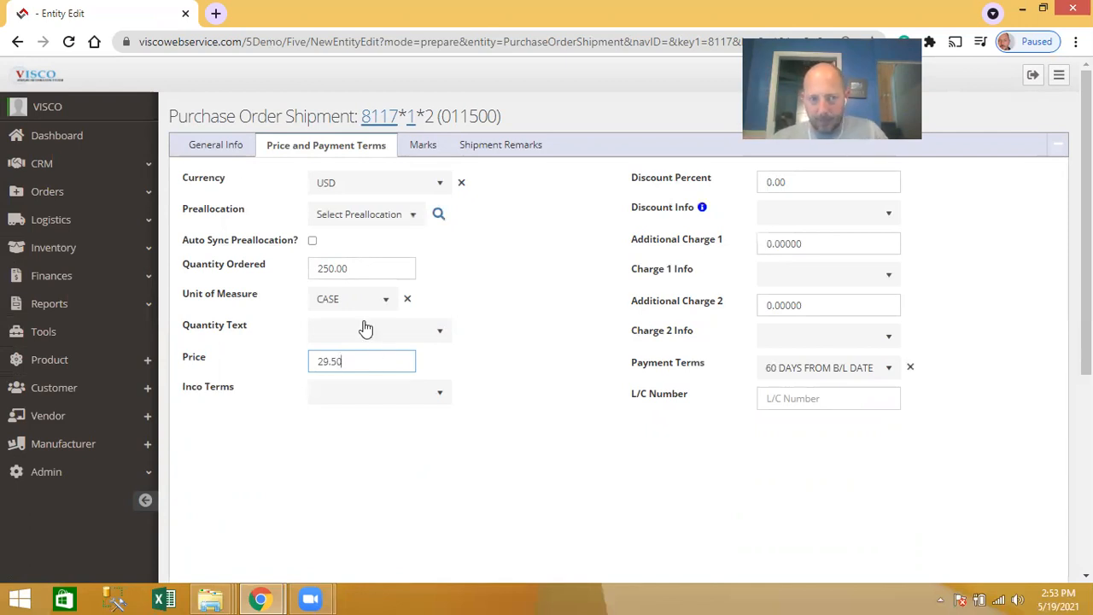
pyautogui.click(219, 146)
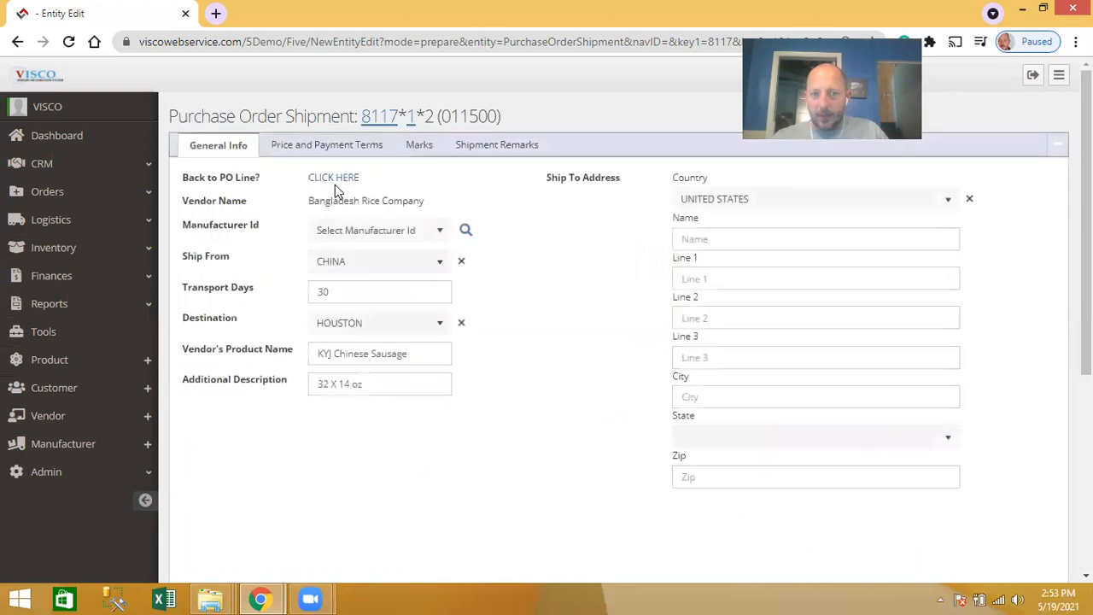
pyautogui.click(407, 130)
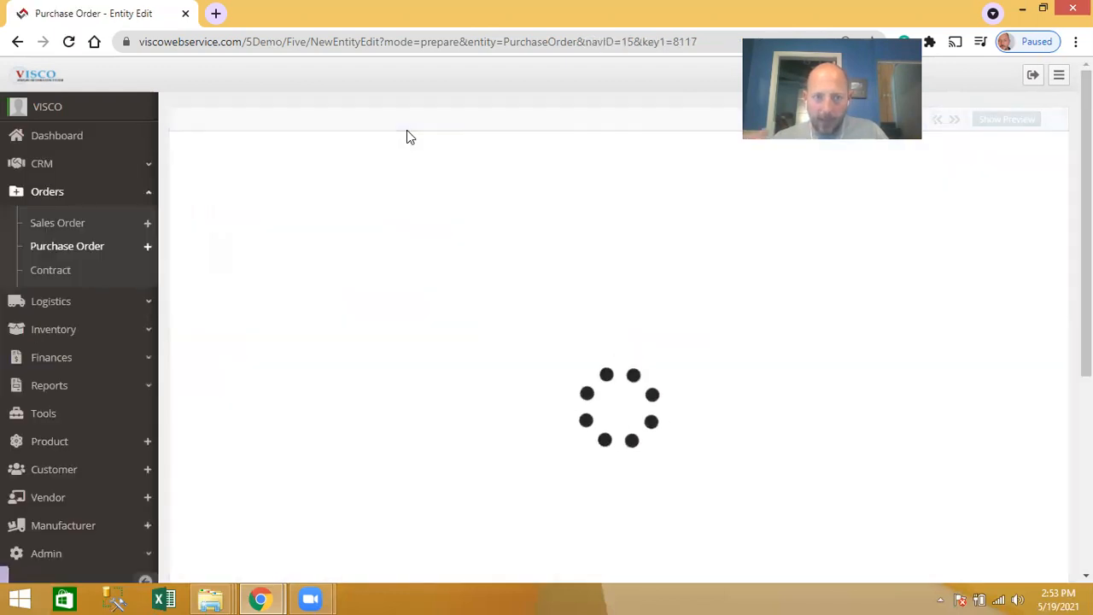